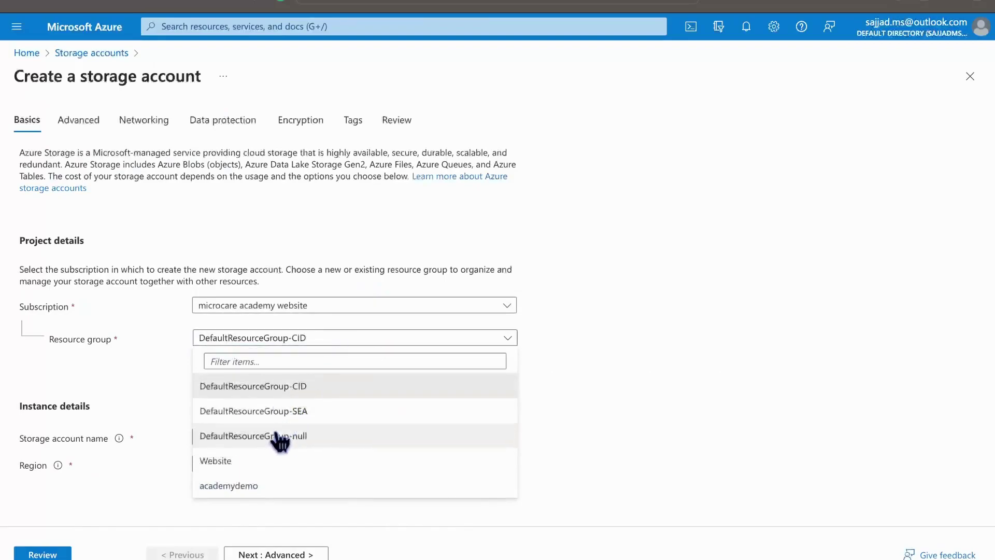
# Step: Assign the storage account to the academydemo resource group, dismissing the new resource group form
pyautogui.click(248, 486)
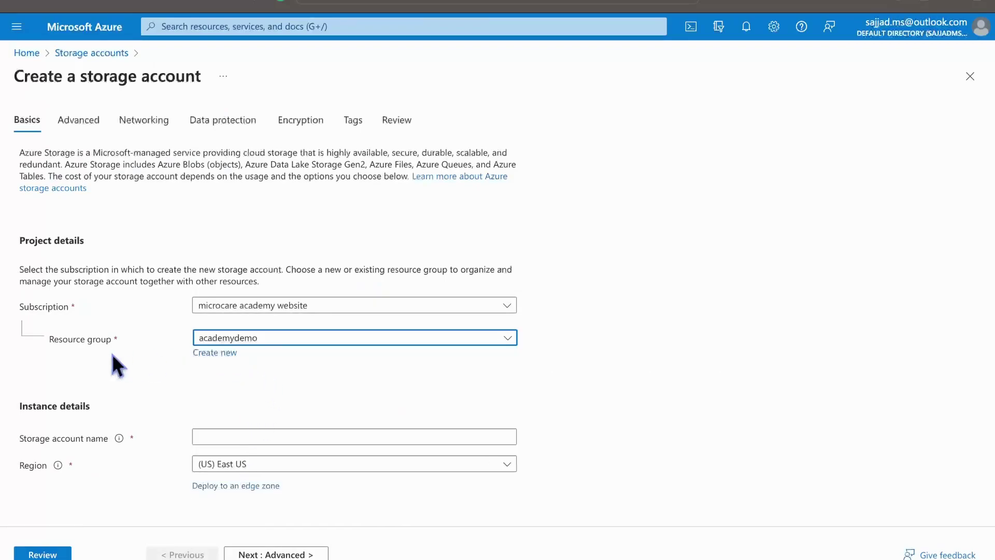
pyautogui.click(214, 352)
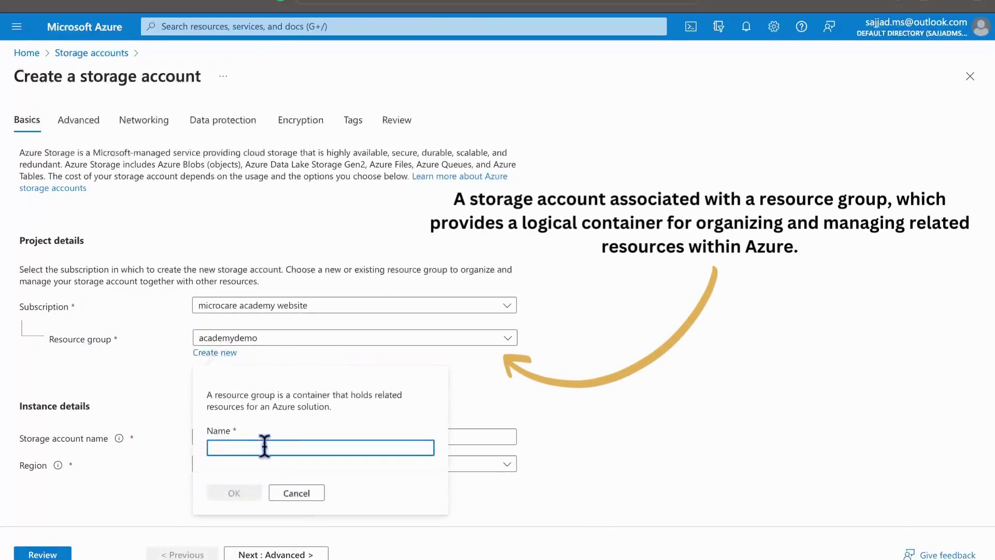
pyautogui.click(299, 490)
# Step: Name the storage account micdemostorage2023
pyautogui.scroll(-2, 364, 392)
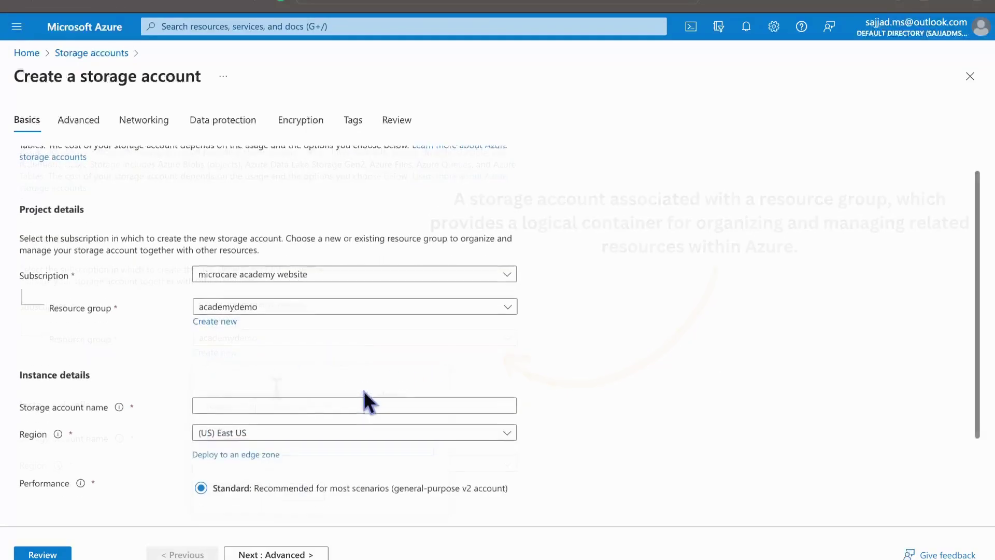
pyautogui.click(273, 364)
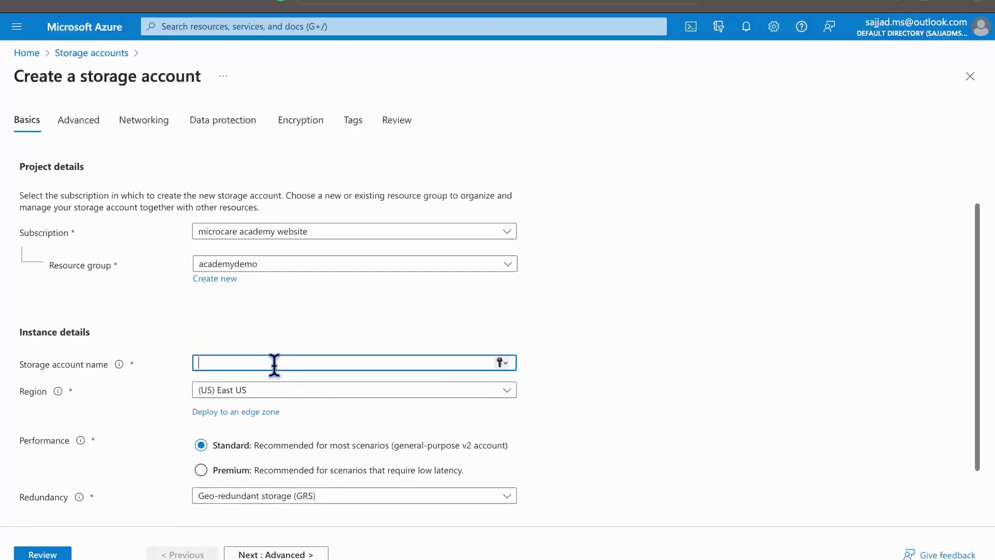
pyautogui.write('micdemostorage')
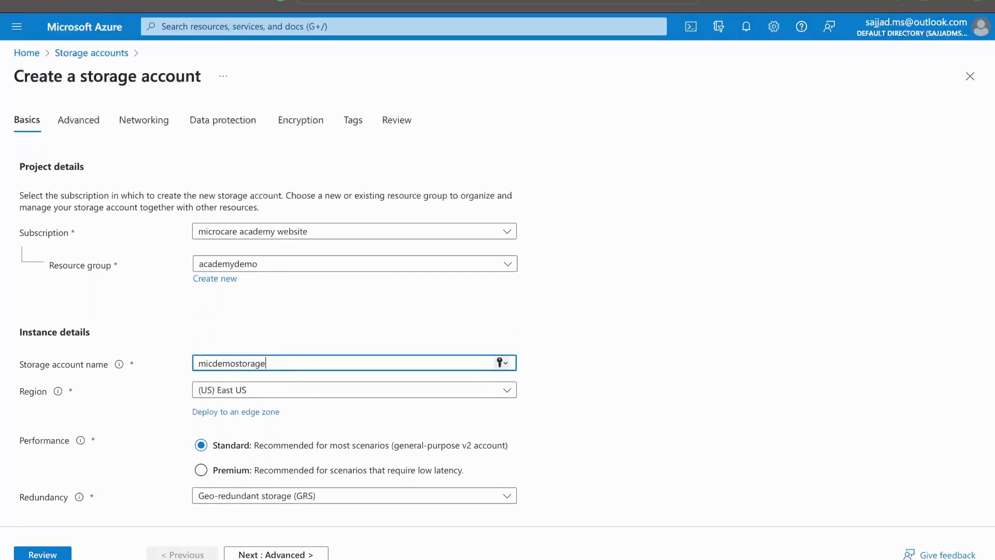
pyautogui.scroll(-1, 601, 373)
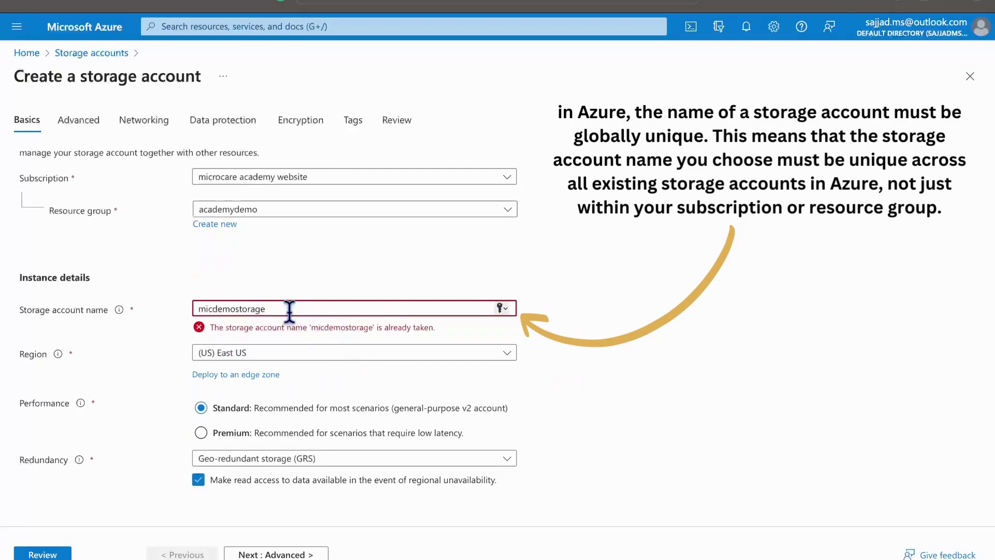
pyautogui.write('2023')
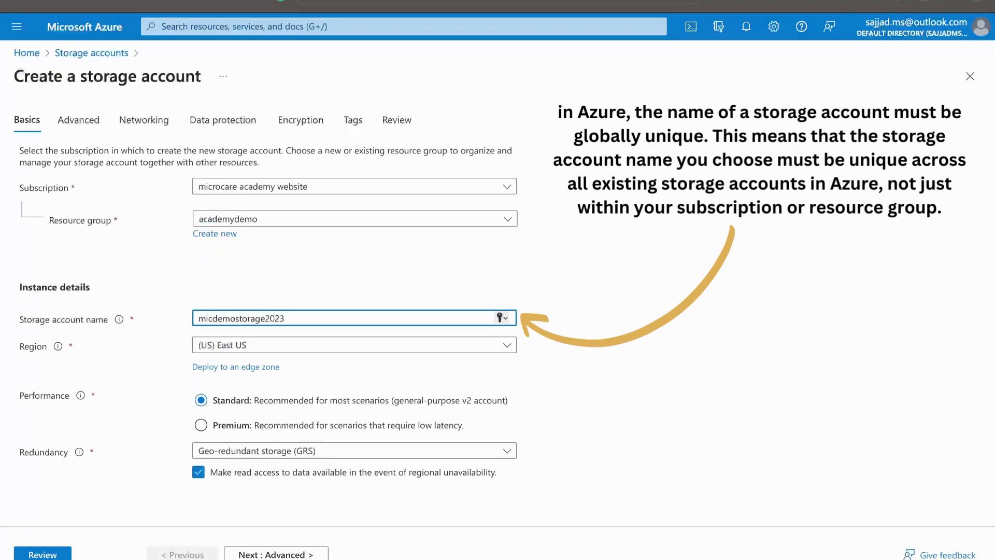
# Step: Set the redundancy to Locally-redundant storage (LRS), and review and create the storage account
pyautogui.click(421, 451)
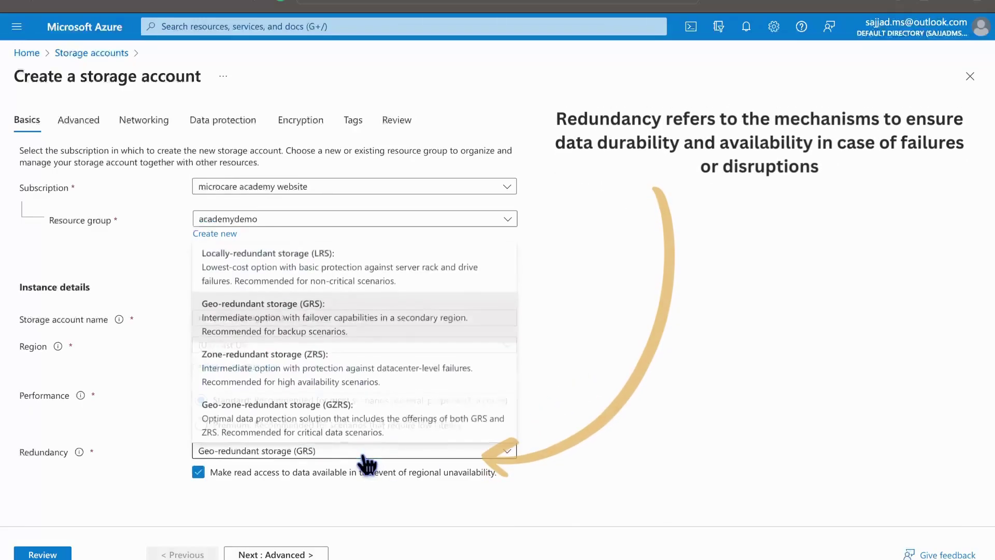
pyautogui.click(298, 275)
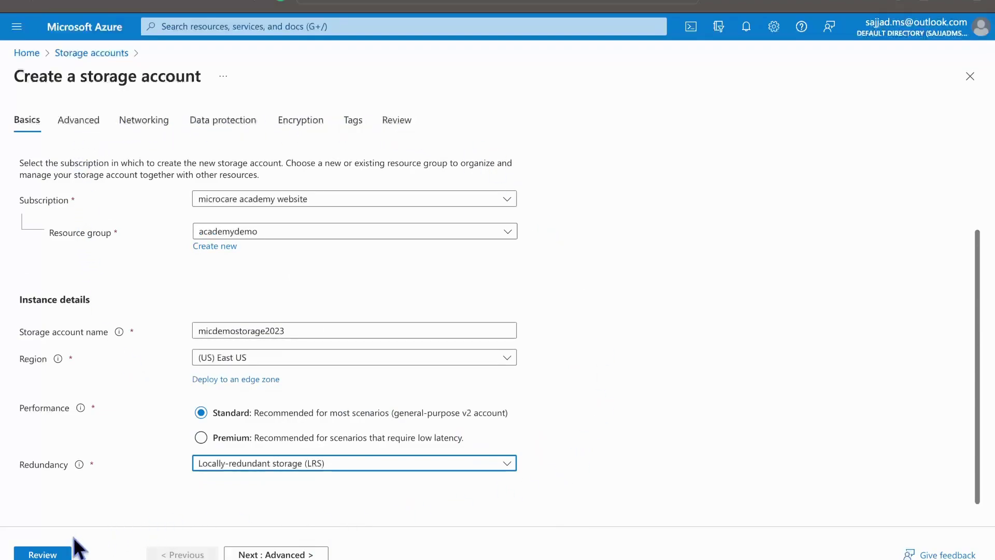
pyautogui.click(41, 554)
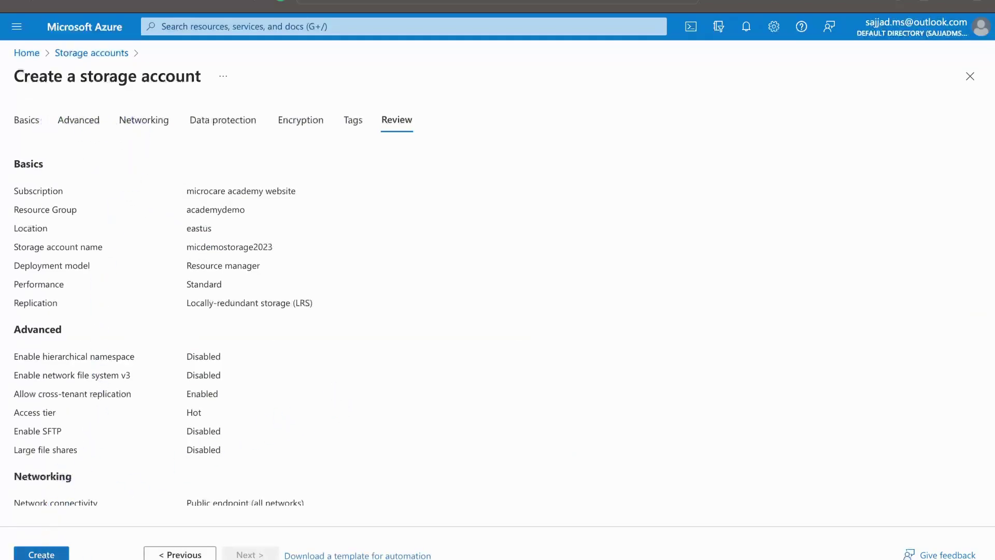
pyautogui.click(42, 555)
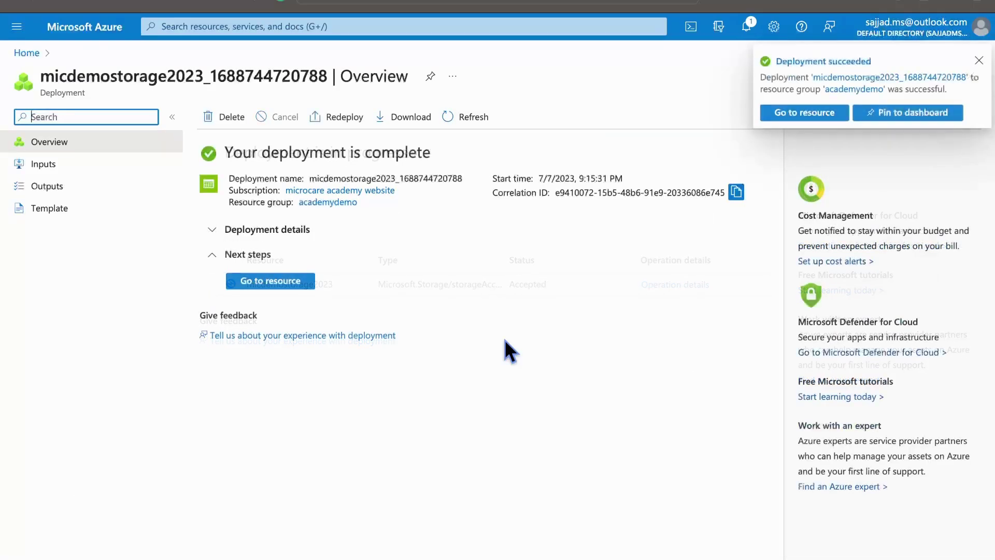
# Step: Open the deployed storage account's containers and create a private container named input
pyautogui.click(287, 284)
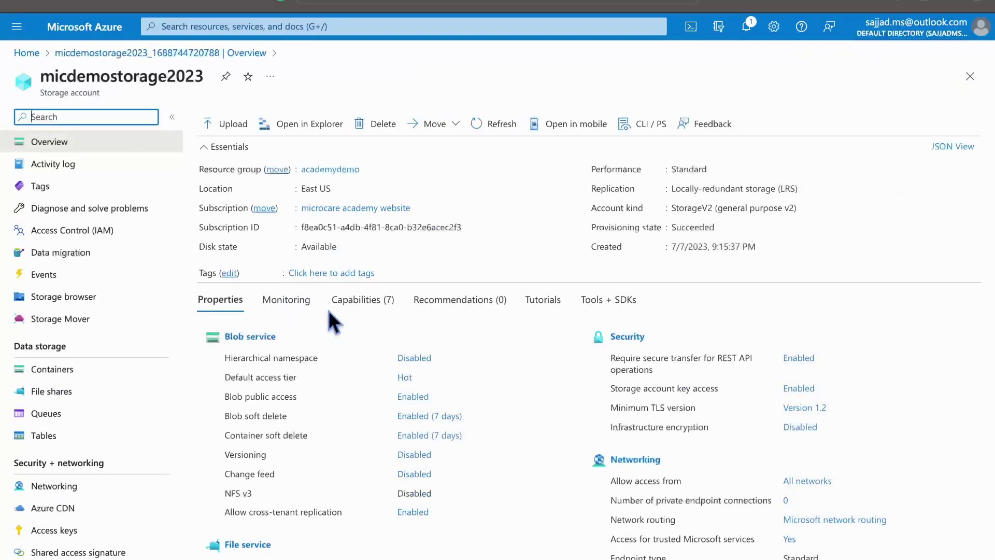
pyautogui.click(52, 373)
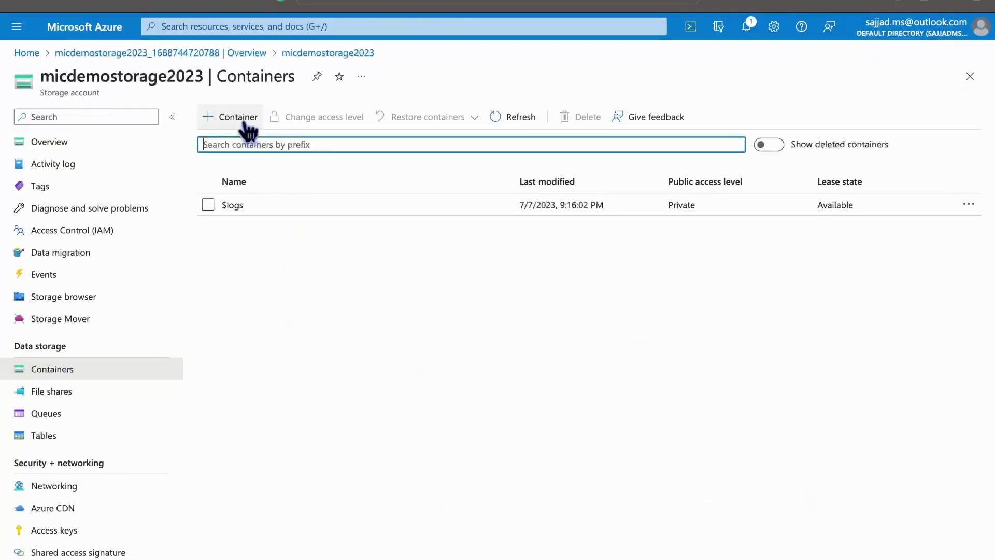
pyautogui.click(241, 122)
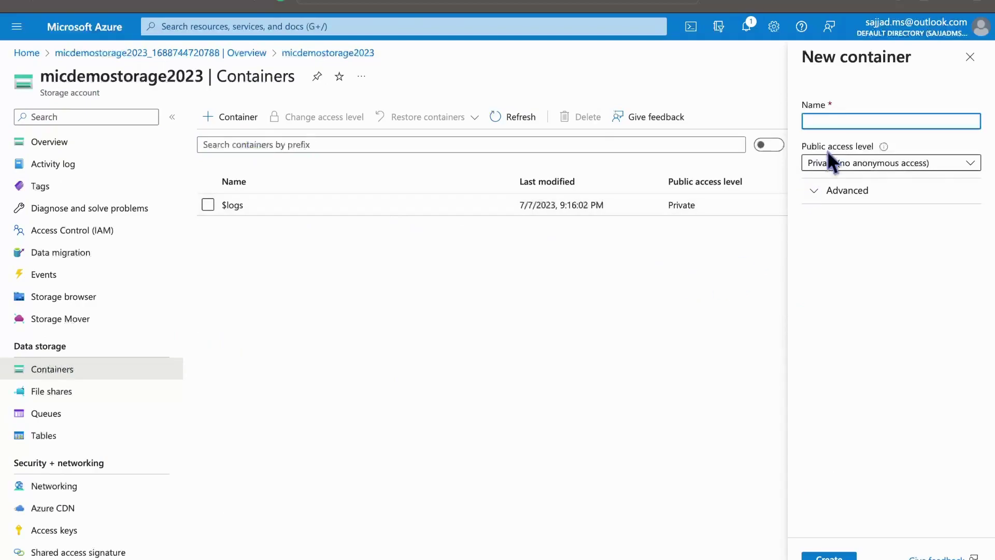
pyautogui.write('input')
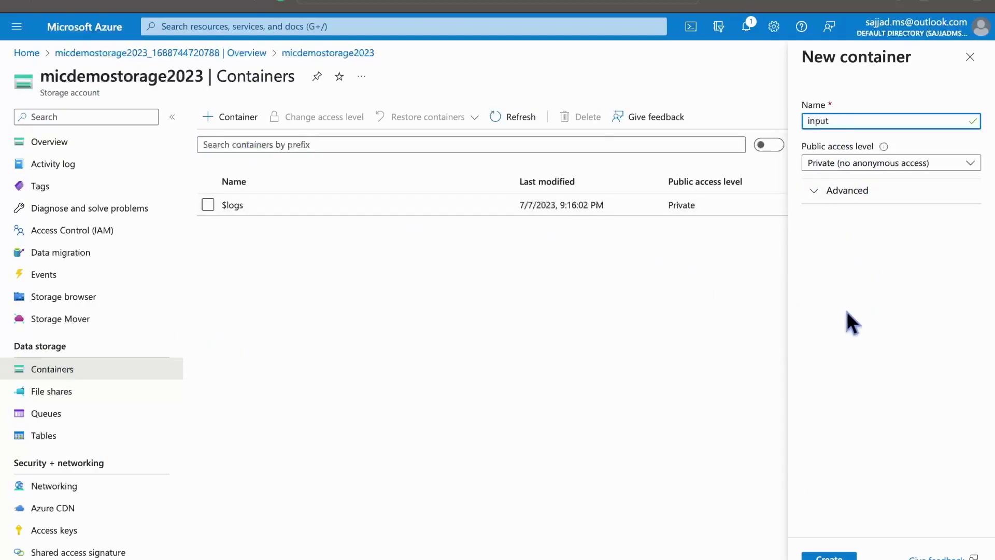
pyautogui.click(828, 557)
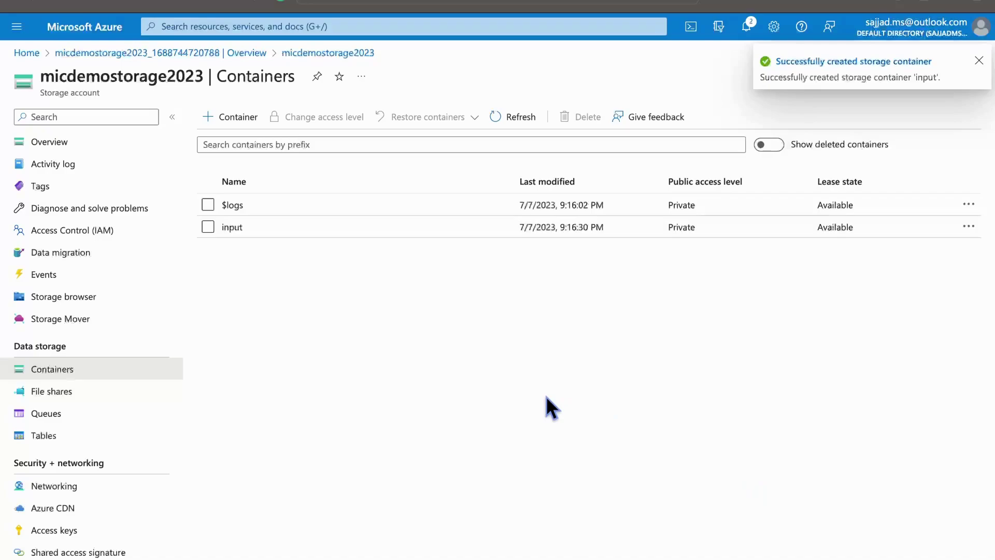
# Step: Upload the file PatientsData.xlsx to the input container and close the upload form
pyautogui.click(231, 228)
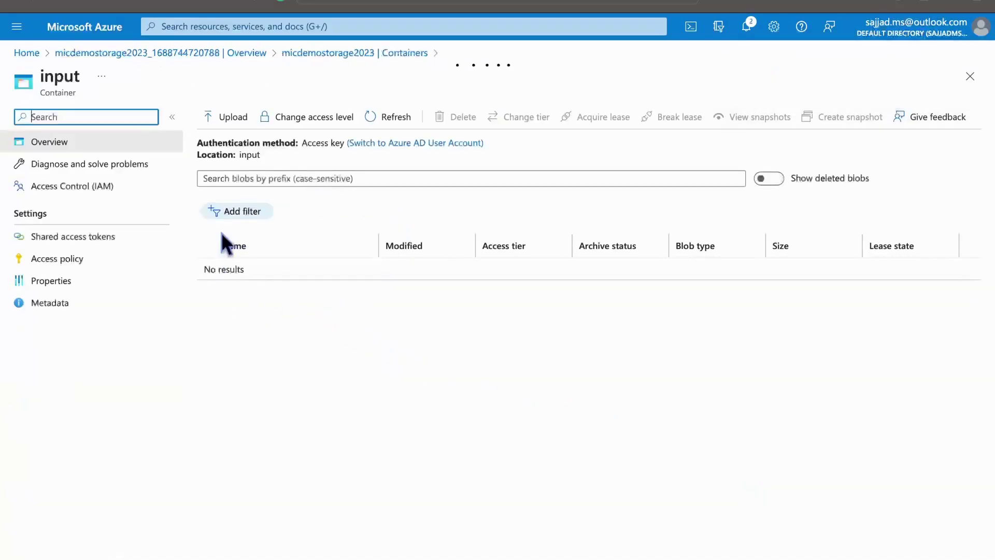
pyautogui.click(232, 118)
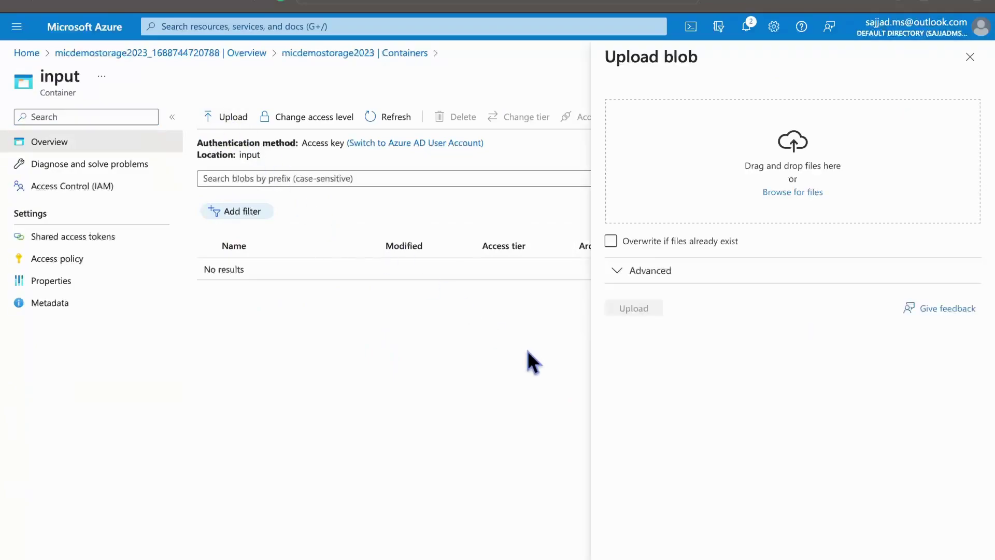
pyautogui.click(804, 193)
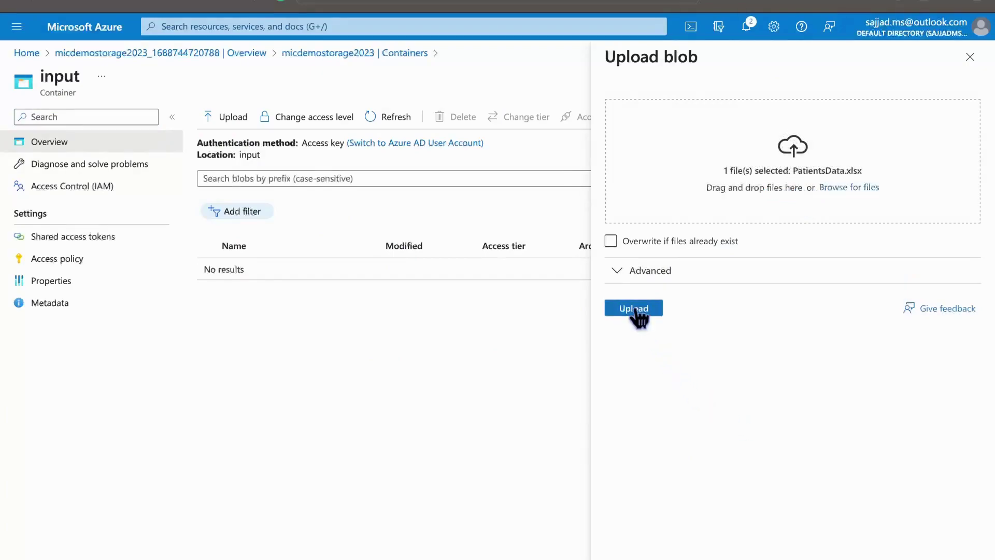
pyautogui.click(635, 310)
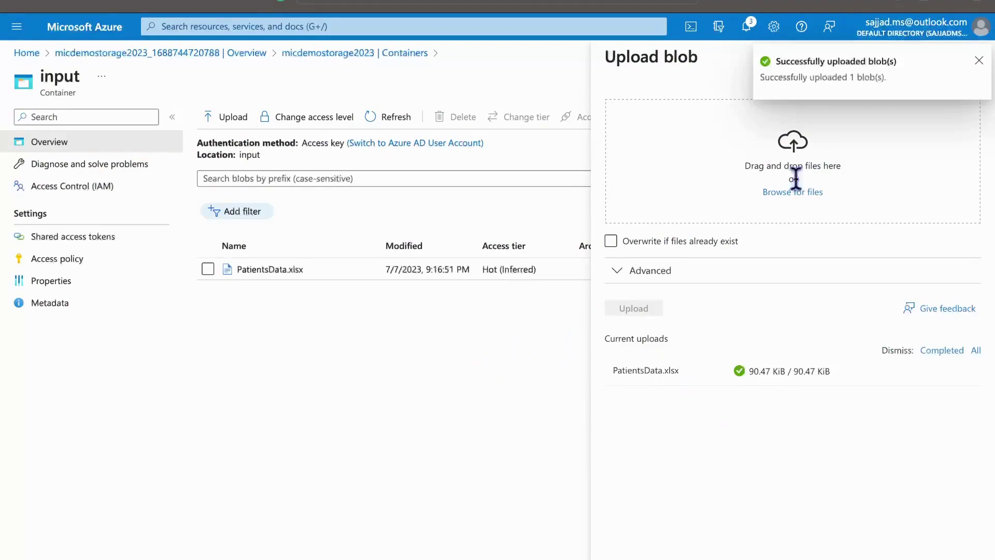
pyautogui.click(979, 61)
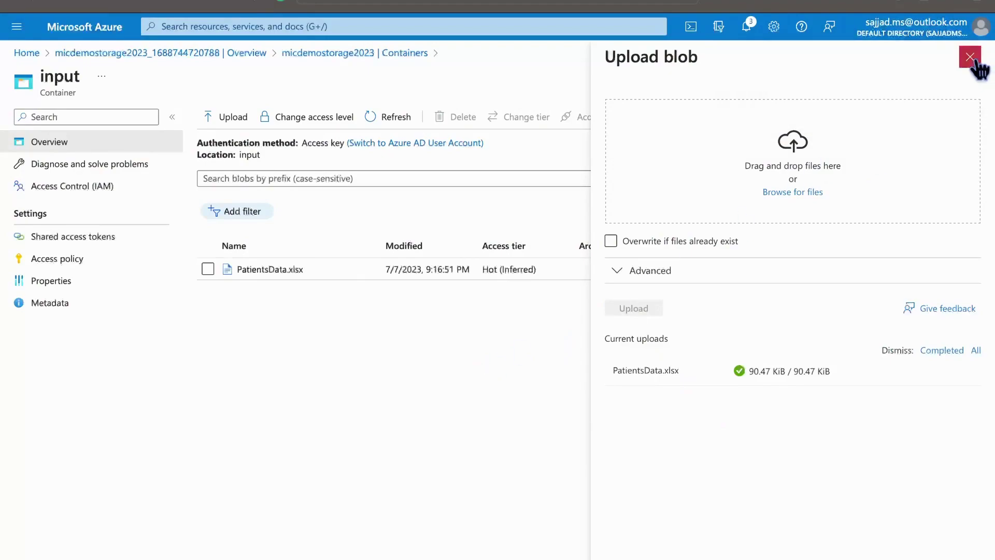
pyautogui.click(972, 58)
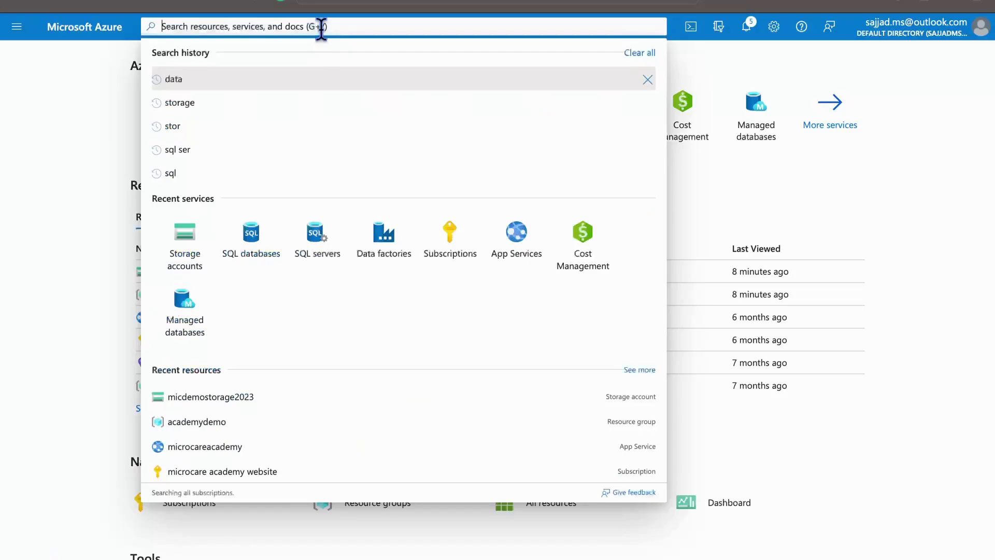
# Step: Search the portal for sql servers, open the SQL servers service and start creating a new SQL server
pyautogui.write('sql ')
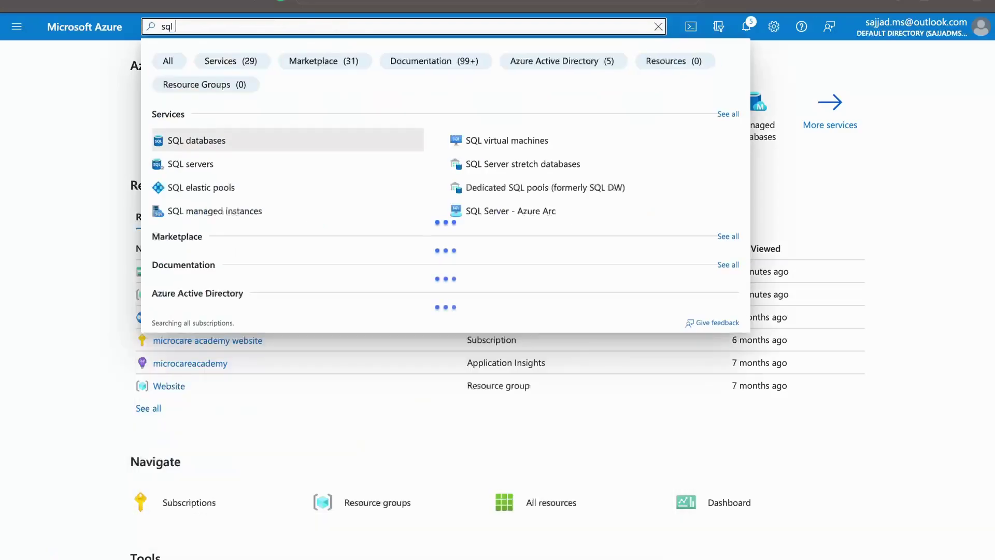
pyautogui.write('servers')
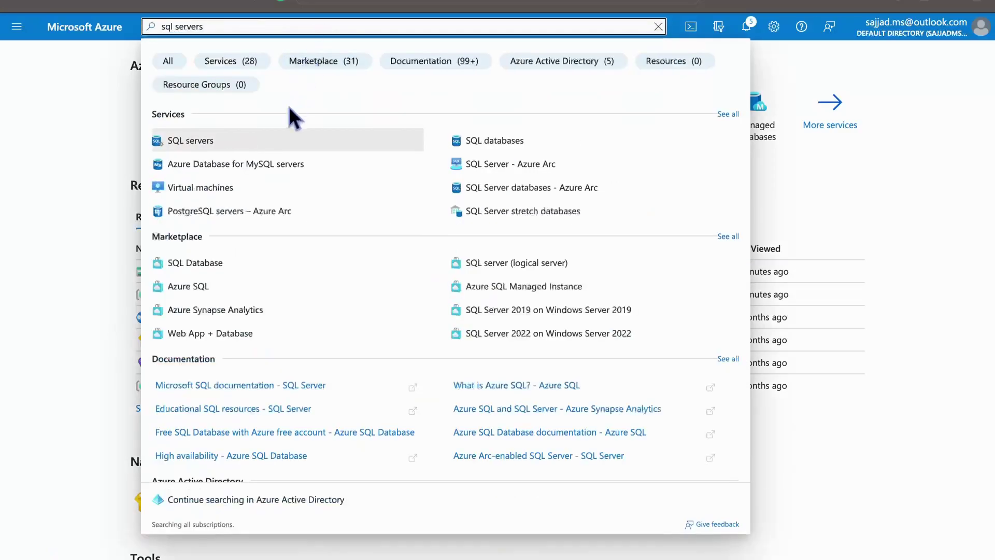
pyautogui.click(190, 146)
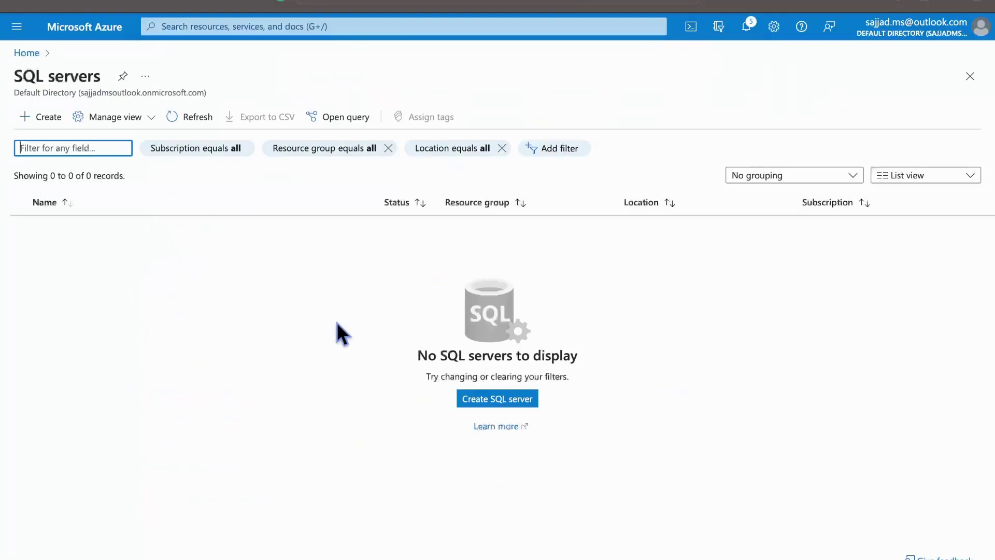
pyautogui.click(495, 400)
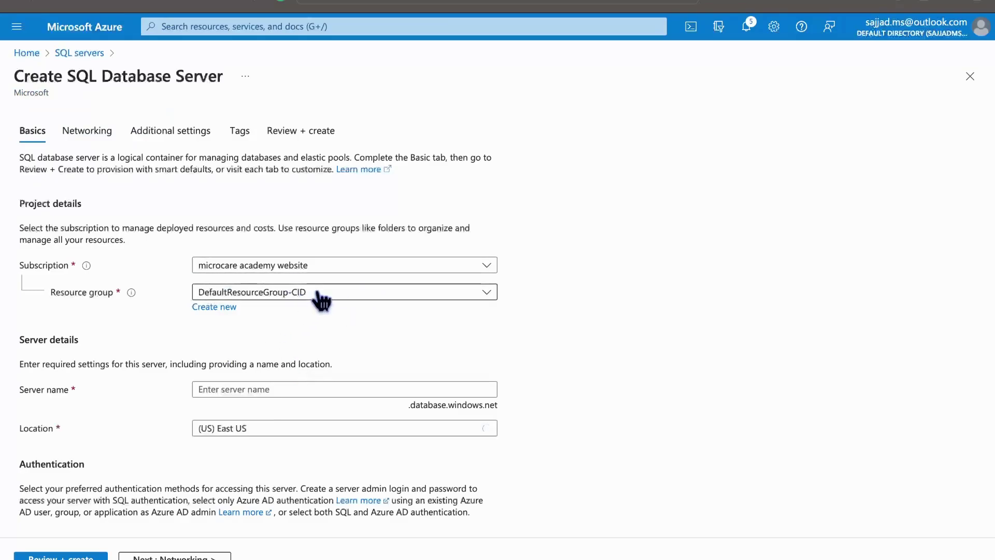
# Step: Assign the SQL server to the academydemo resource group and name it micdemoserver
pyautogui.click(319, 294)
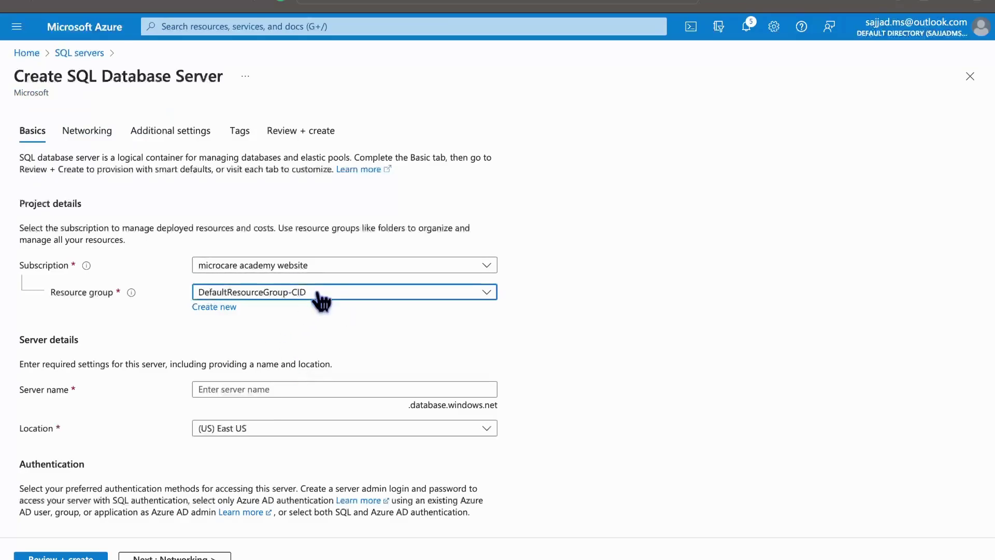
pyautogui.click(489, 294)
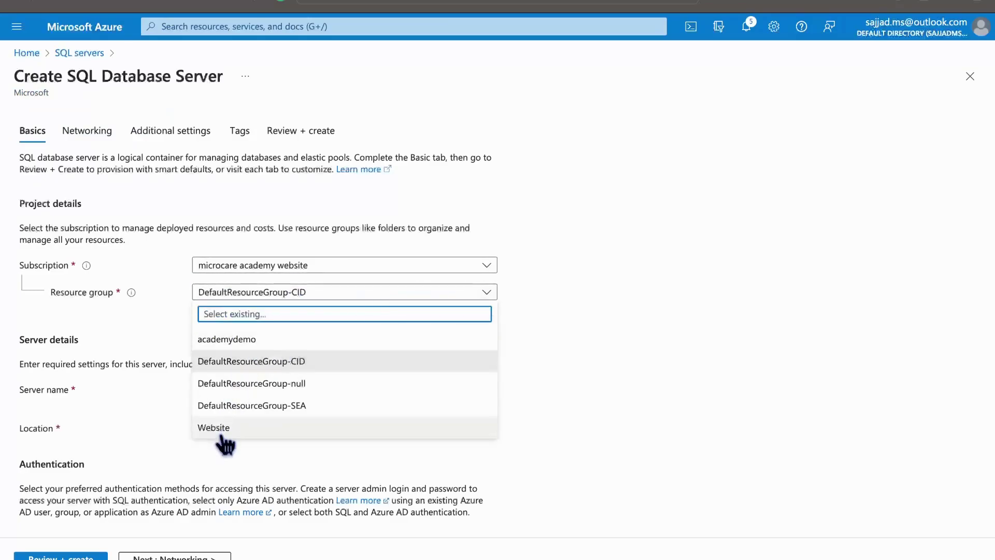
pyautogui.click(264, 343)
pyautogui.click(279, 387)
pyautogui.write('micdem')
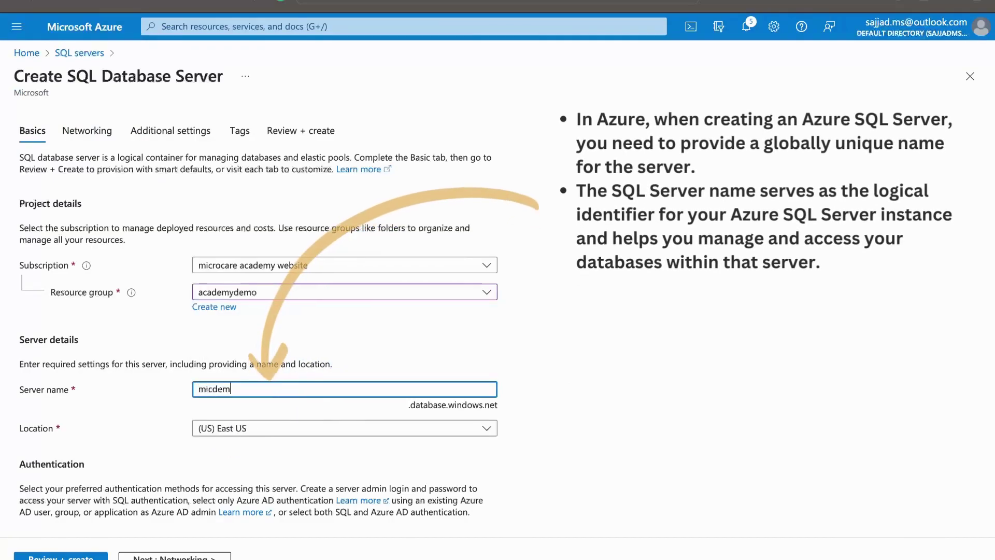
pyautogui.write('oserver')
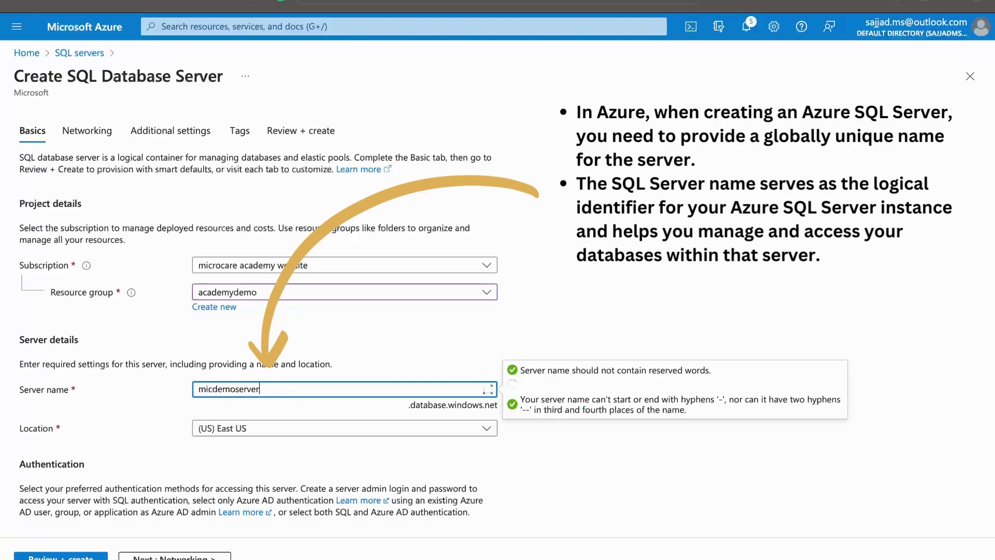
pyautogui.write('20')
pyautogui.click(490, 453)
# Step: Choose SQL authentication for the server and set the server admin login to micadmin
pyautogui.scroll(-3, 490, 453)
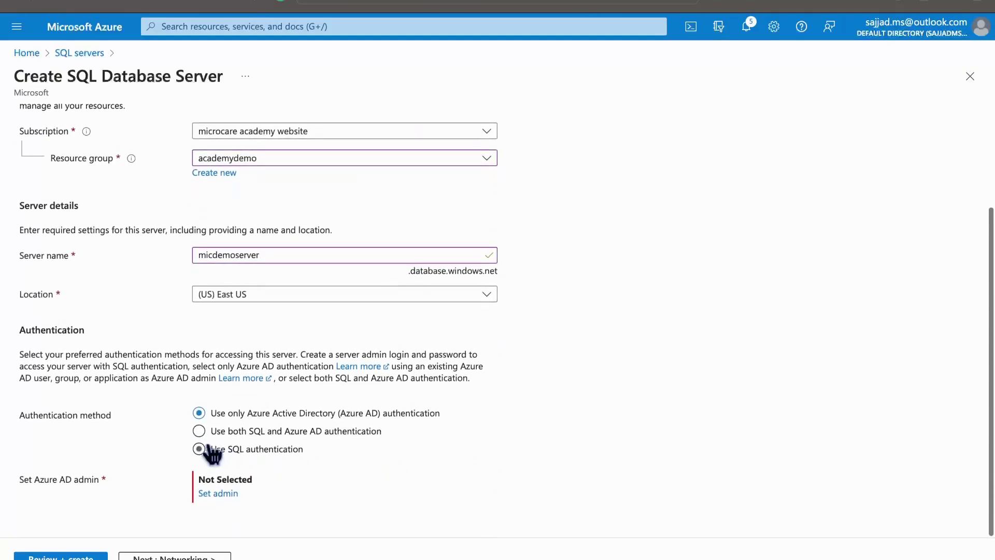
pyautogui.click(210, 449)
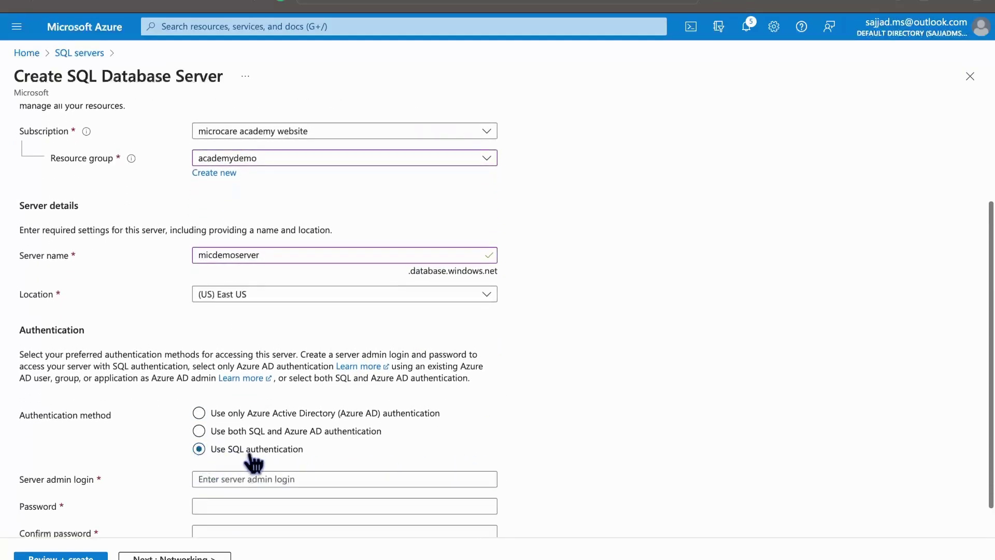
pyautogui.scroll(-1, 552, 446)
pyautogui.click(284, 445)
pyautogui.write('mi')
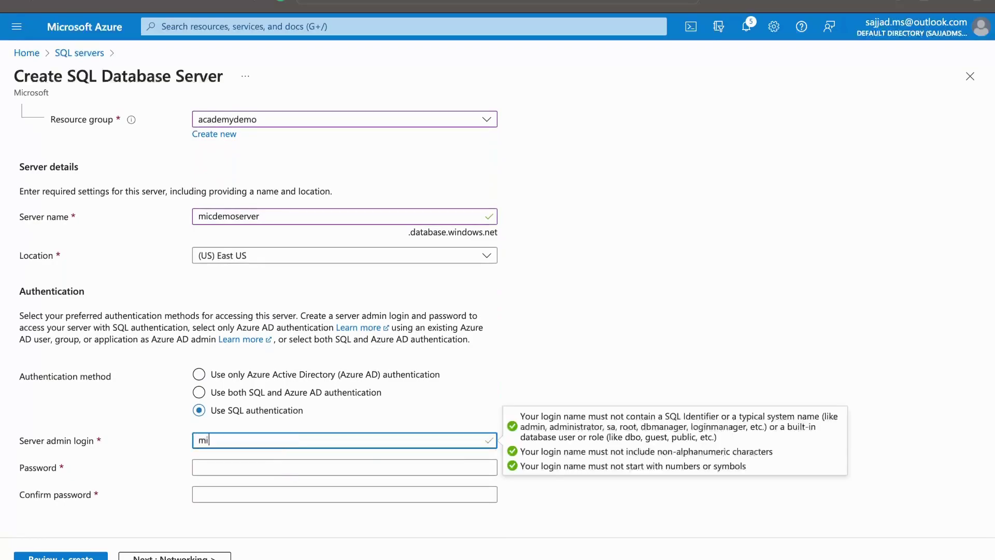
pyautogui.write('cadmin')
# Step: In the server's networking settings, allow Azure services and resources to access this server
pyautogui.click(177, 539)
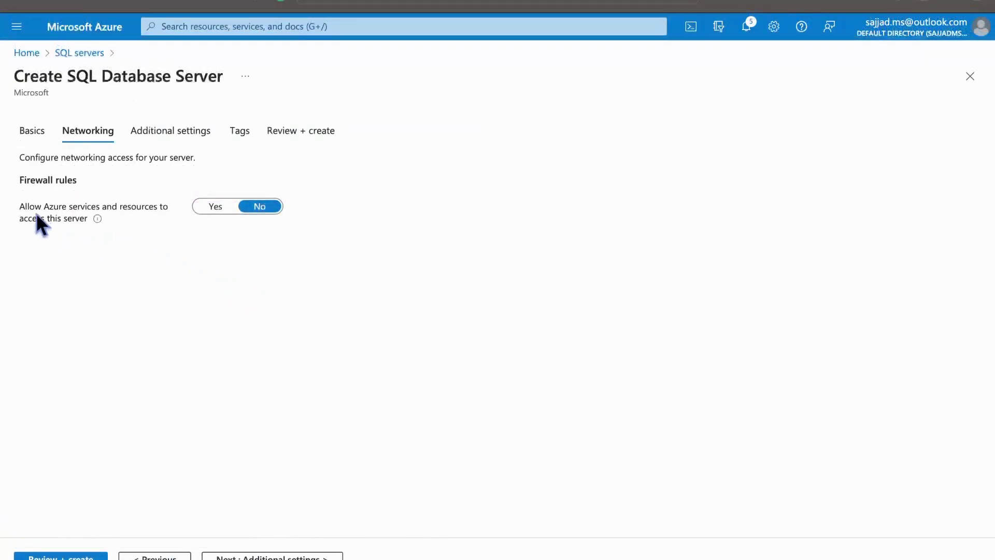
pyautogui.click(216, 208)
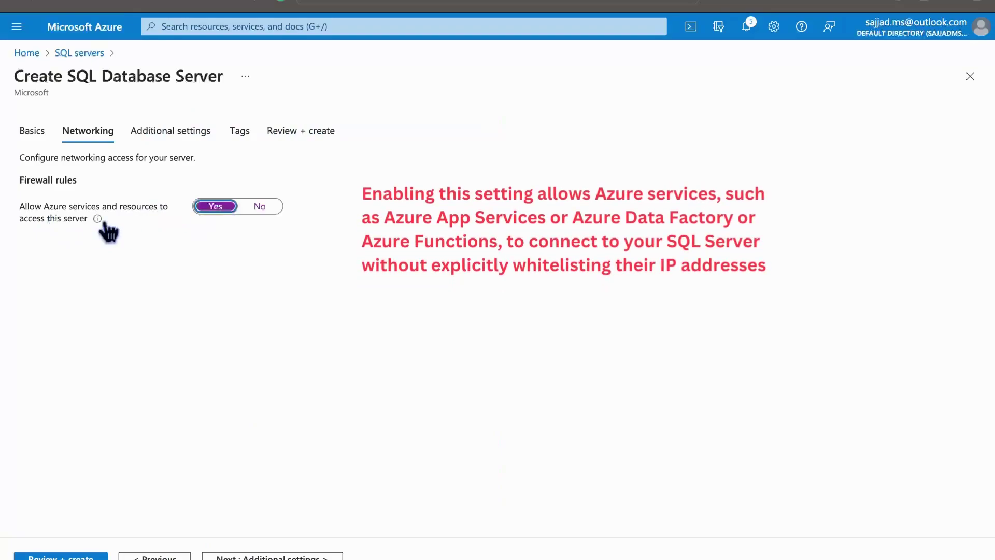
# Step: Review and create the SQL server, and open its resource page after deployment
pyautogui.moveTo(97, 220)
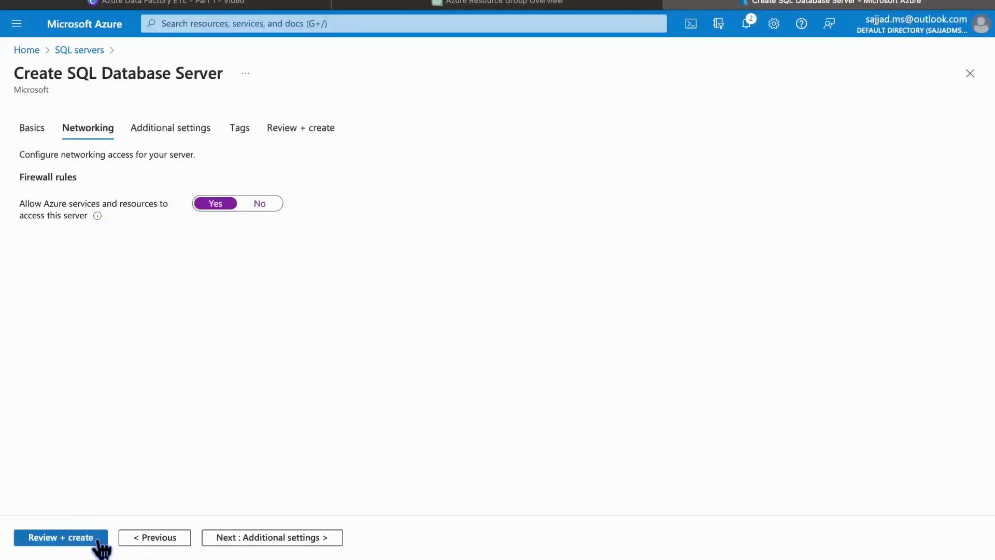
pyautogui.click(99, 542)
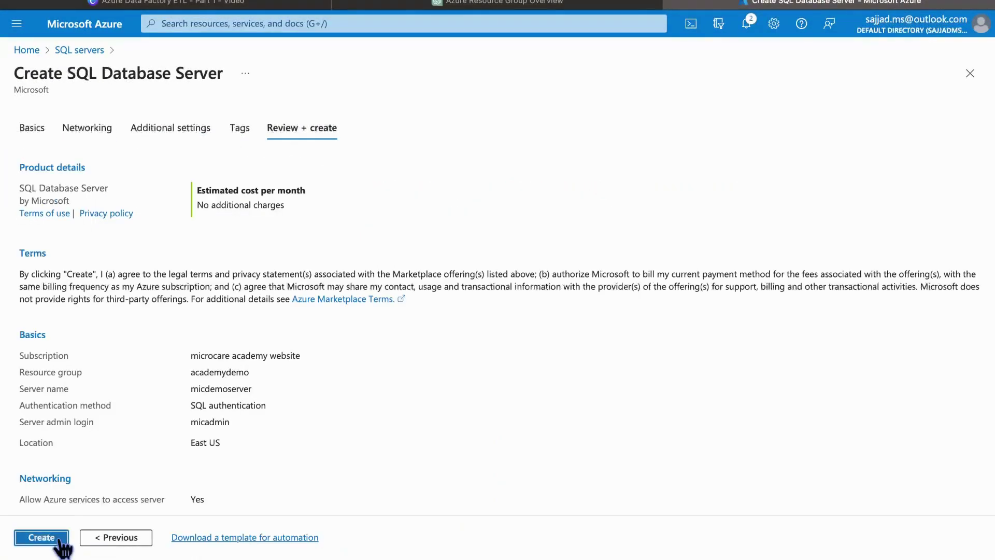
pyautogui.click(61, 540)
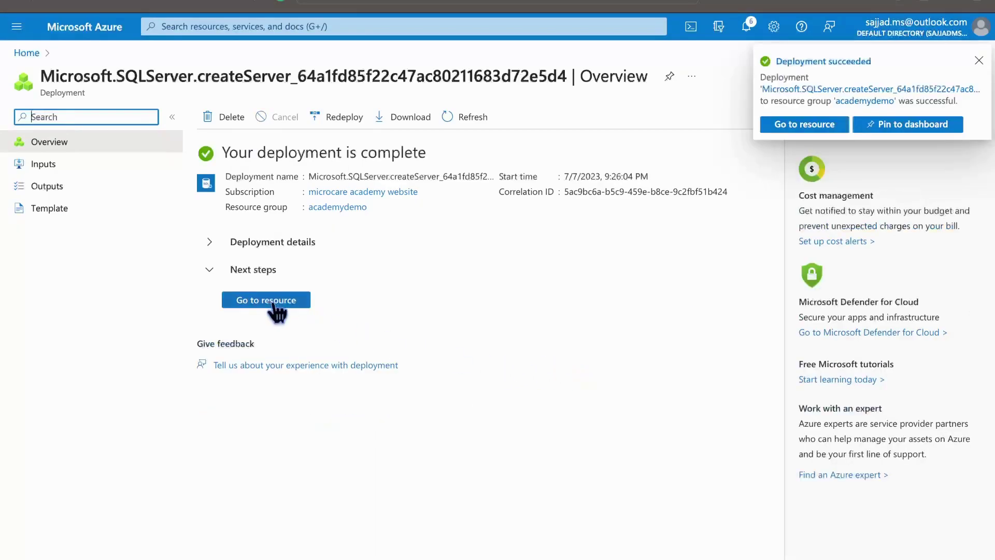
pyautogui.click(273, 305)
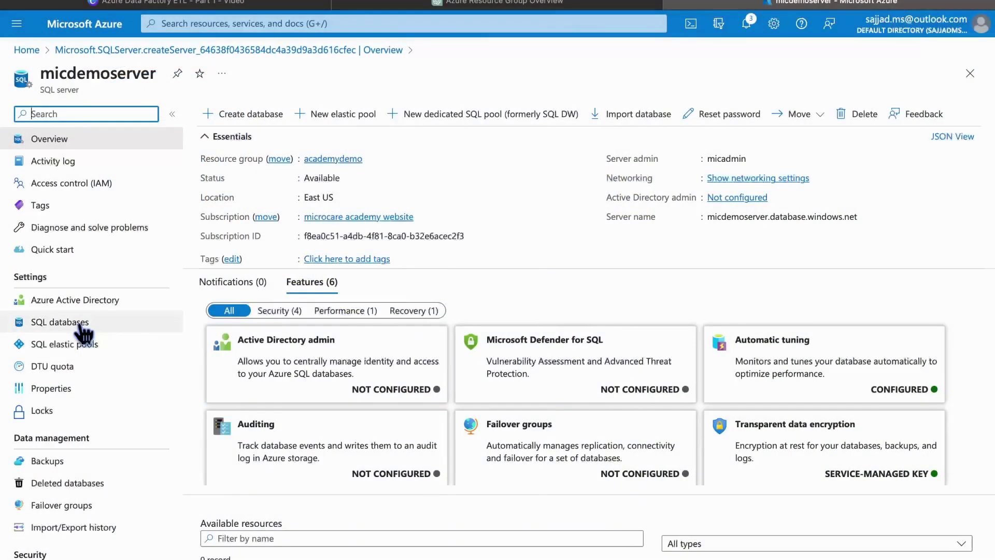
# Step: Check the server's SQL databases list, and start a new database on the server named microcareDB
pyautogui.click(78, 322)
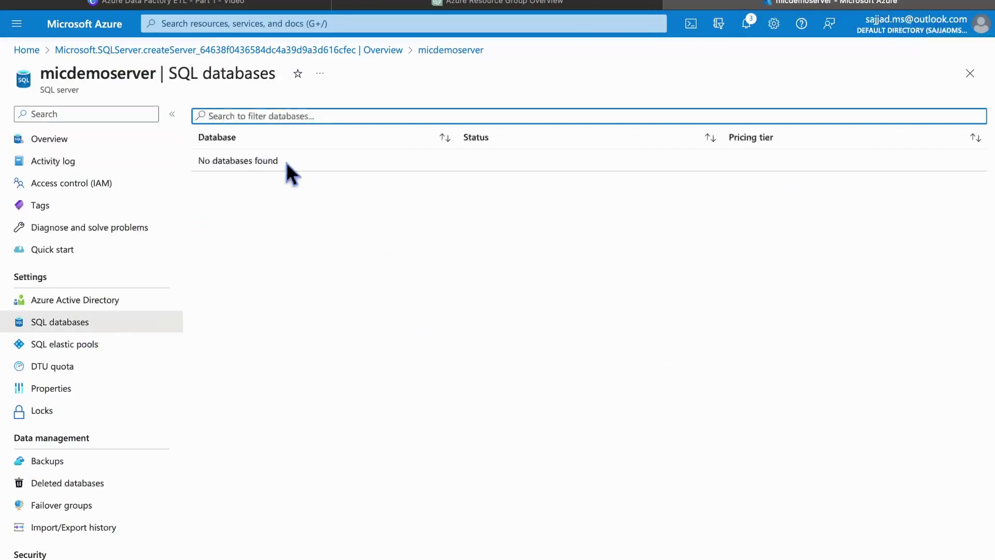
pyautogui.click(86, 141)
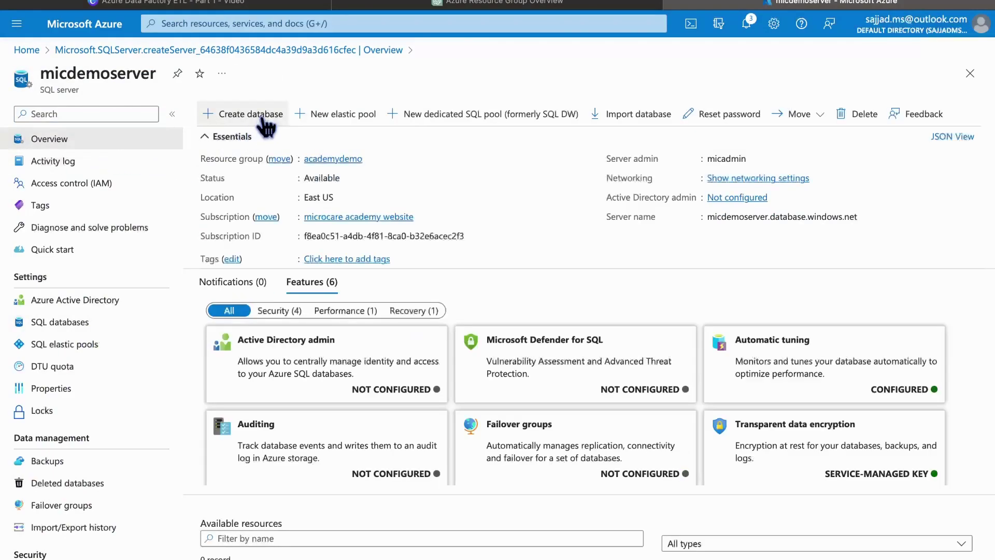
pyautogui.click(266, 127)
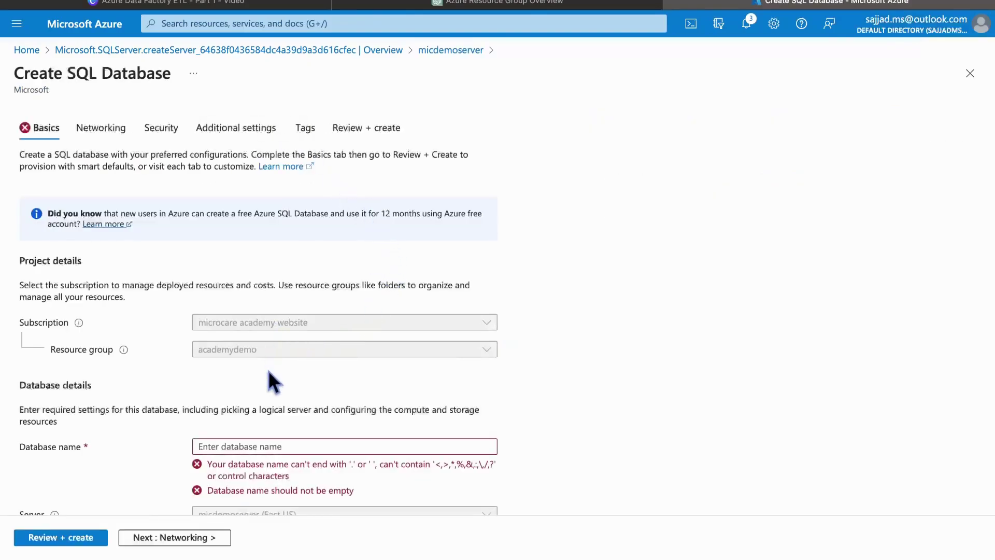
pyautogui.scroll(-2, 269, 371)
pyautogui.click(248, 343)
pyautogui.write('micr')
pyautogui.press('Tab')
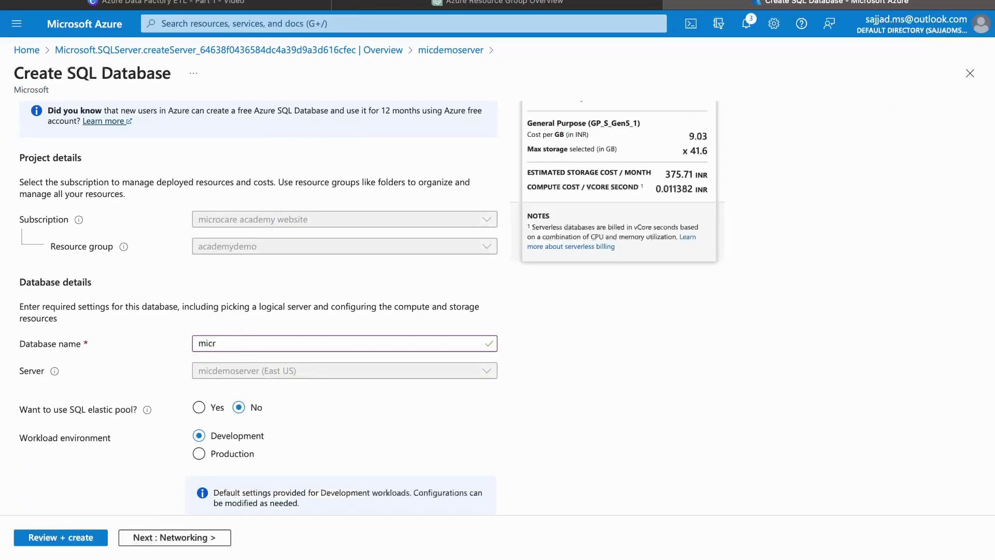
pyautogui.click(260, 346)
pyautogui.write('ocareDB')
pyautogui.scroll(-3, 342, 412)
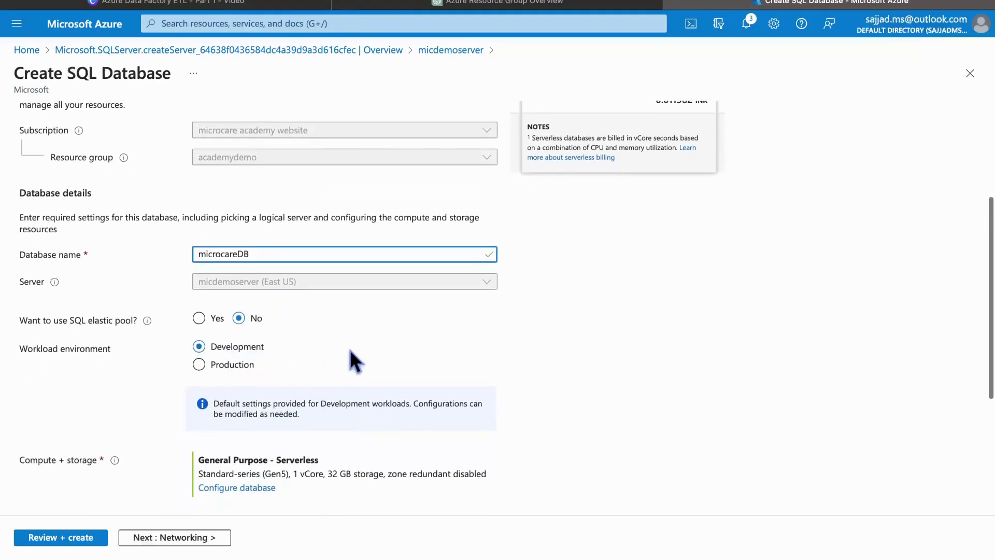
# Step: Configure the database with the Basic (For less demanding workloads) service tier and locally-redundant backup storage
pyautogui.scroll(-3, 355, 358)
pyautogui.click(247, 364)
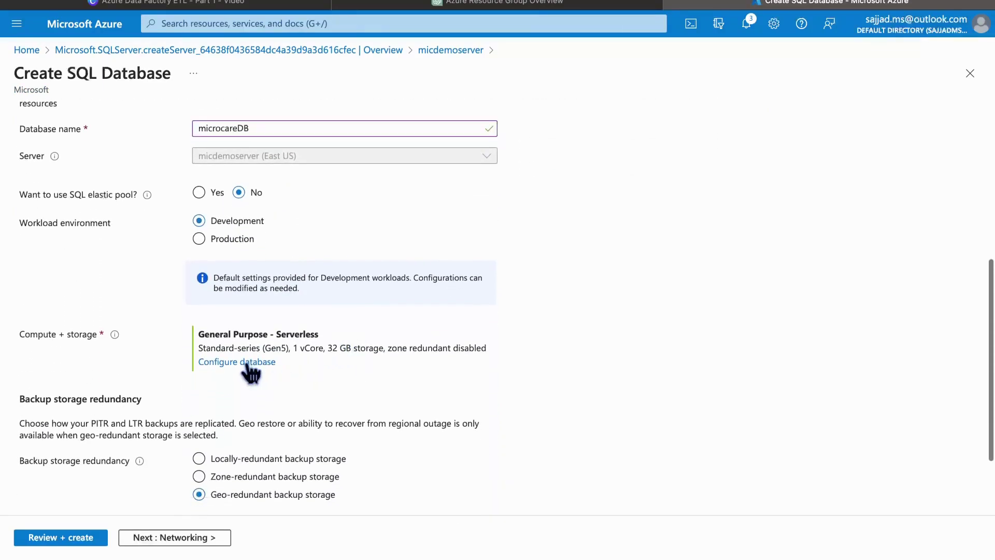
pyautogui.click(338, 217)
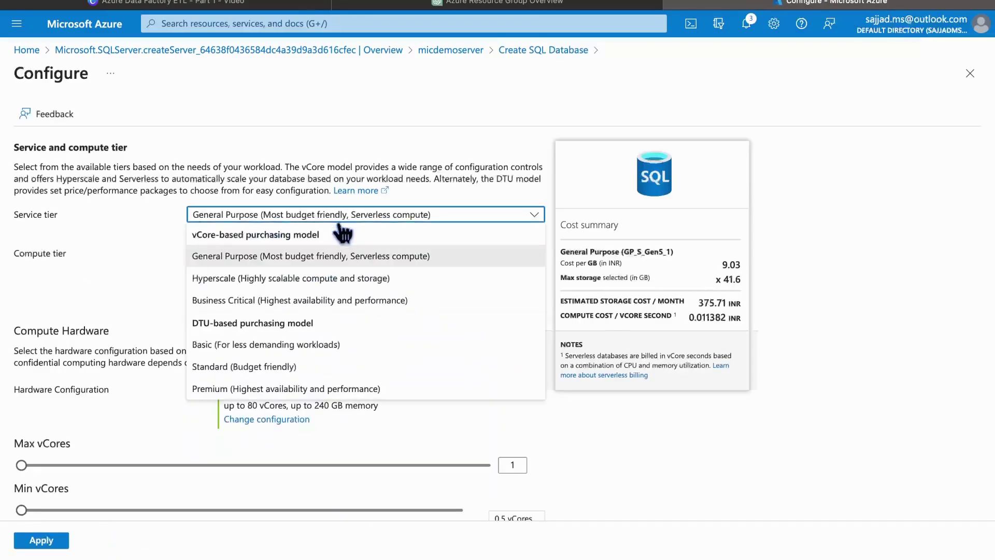
pyautogui.click(262, 345)
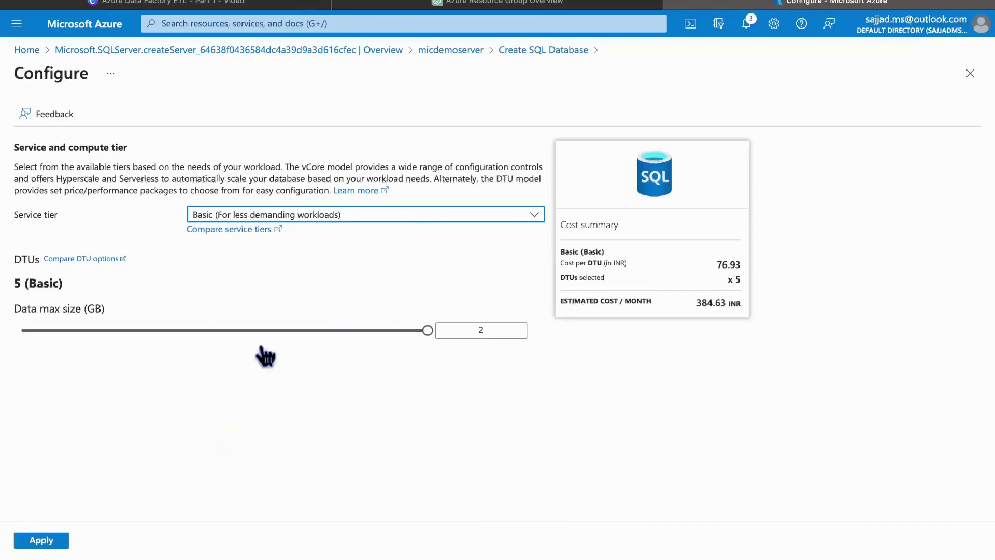
pyautogui.click(32, 542)
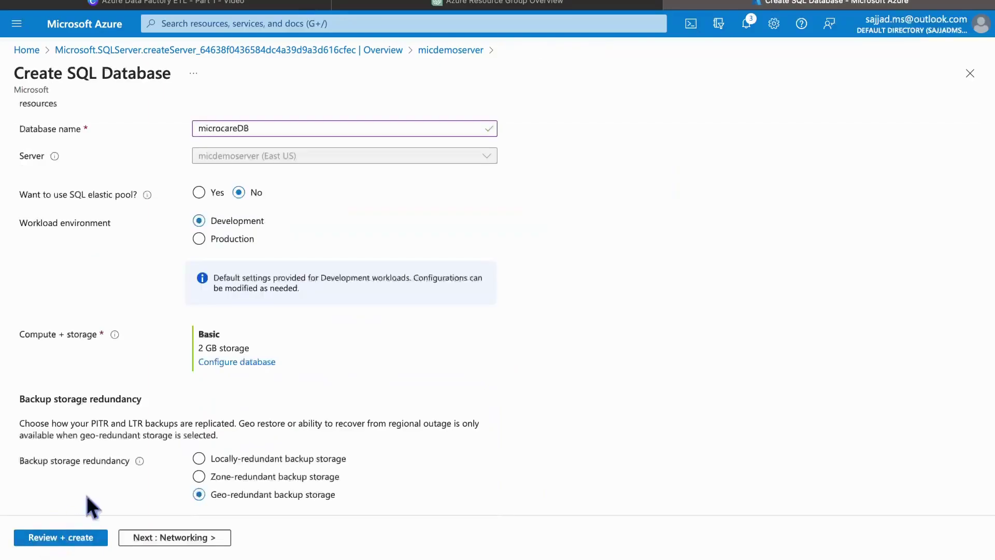
pyautogui.scroll(-2, 293, 357)
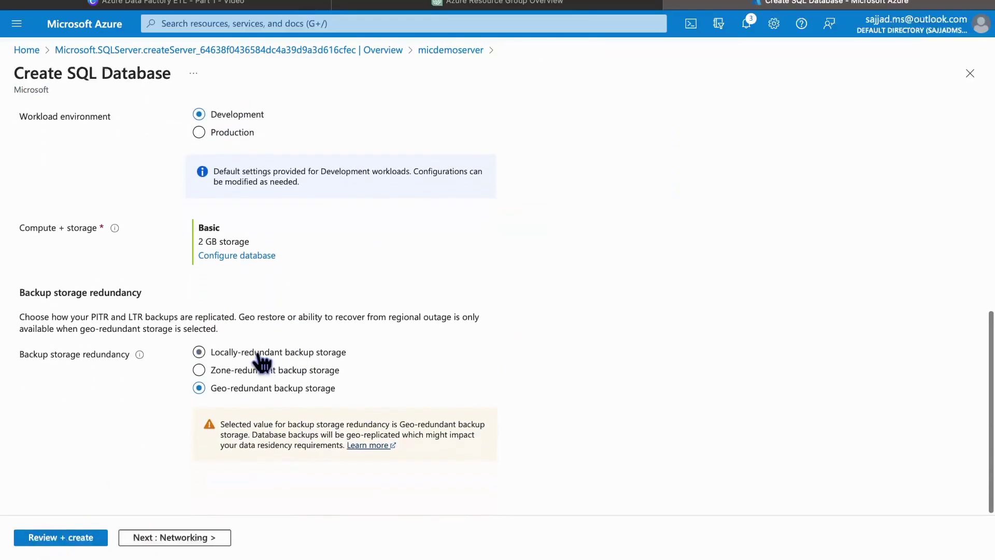
pyautogui.click(258, 355)
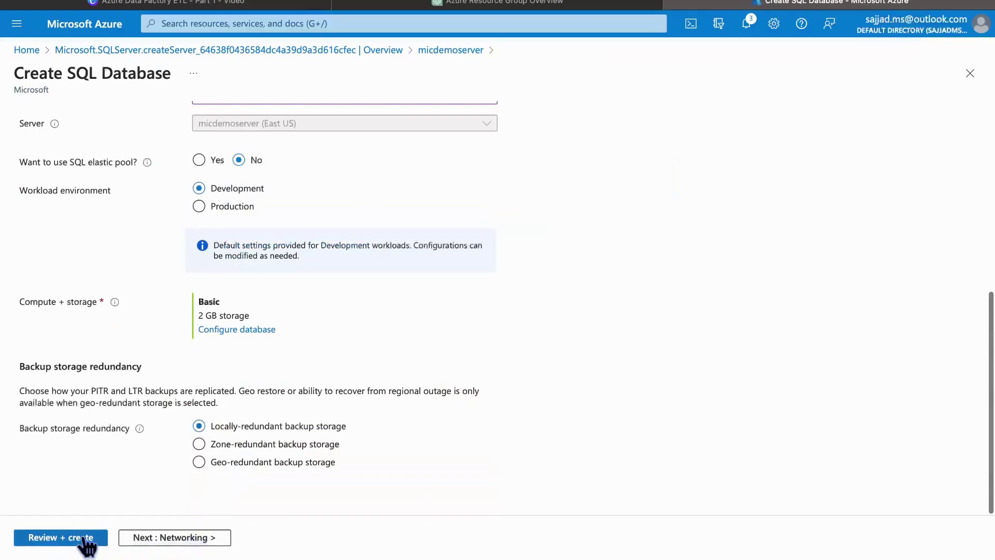
# Step: Review and create the microcareDB database, and open its resource page after deployment
pyautogui.click(66, 540)
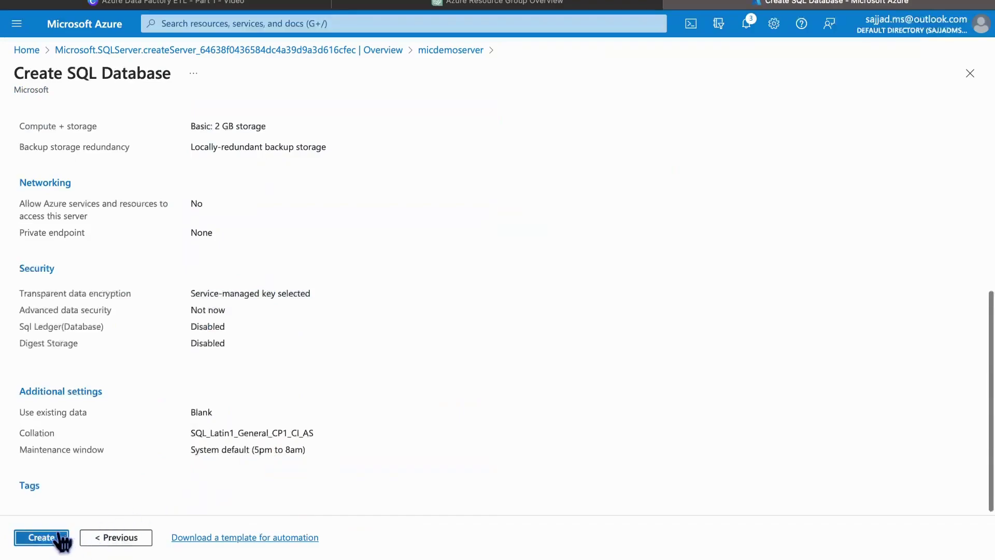
pyautogui.click(59, 538)
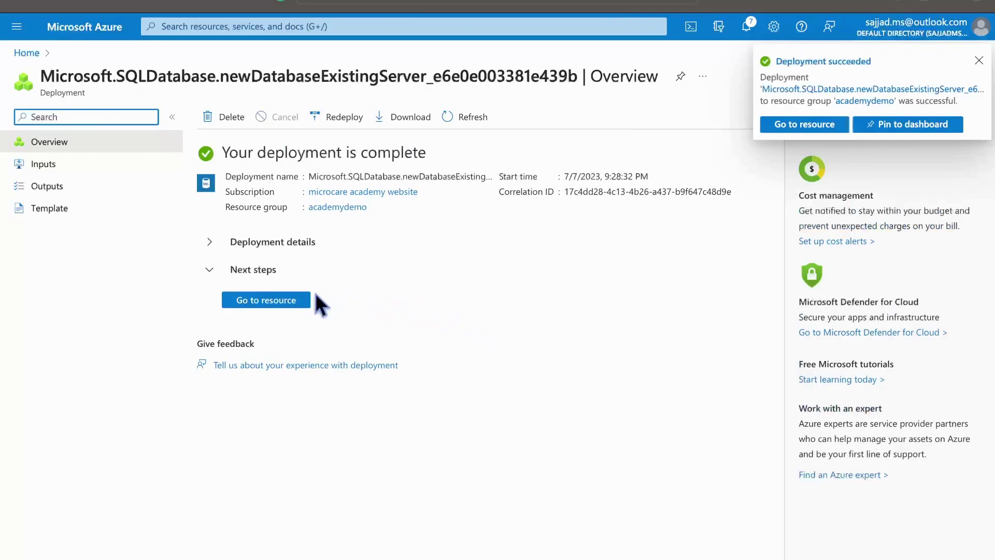
pyautogui.click(284, 303)
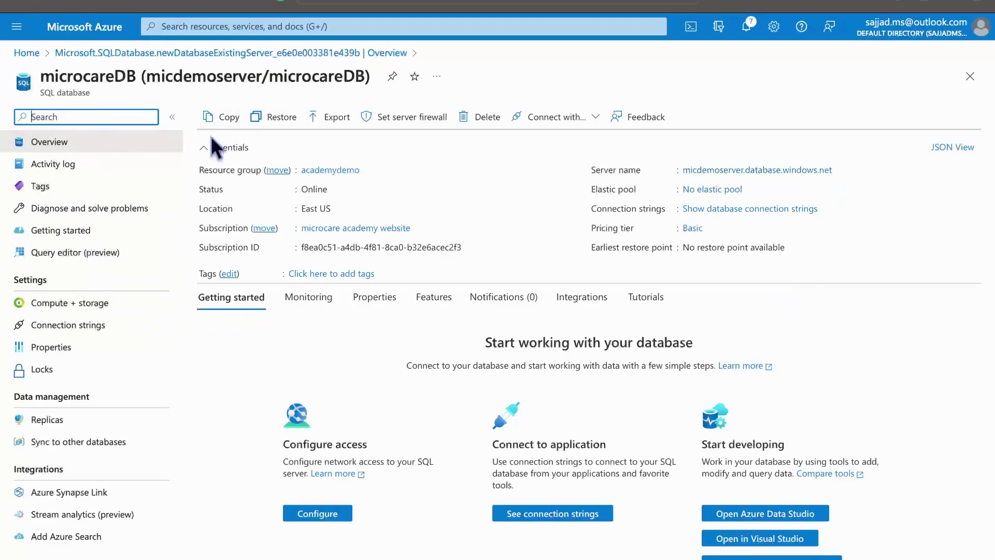
# Step: Sign in to the database's query editor with the SQL server login password, allowlisting the client IP address on micdemoserver
pyautogui.click(105, 257)
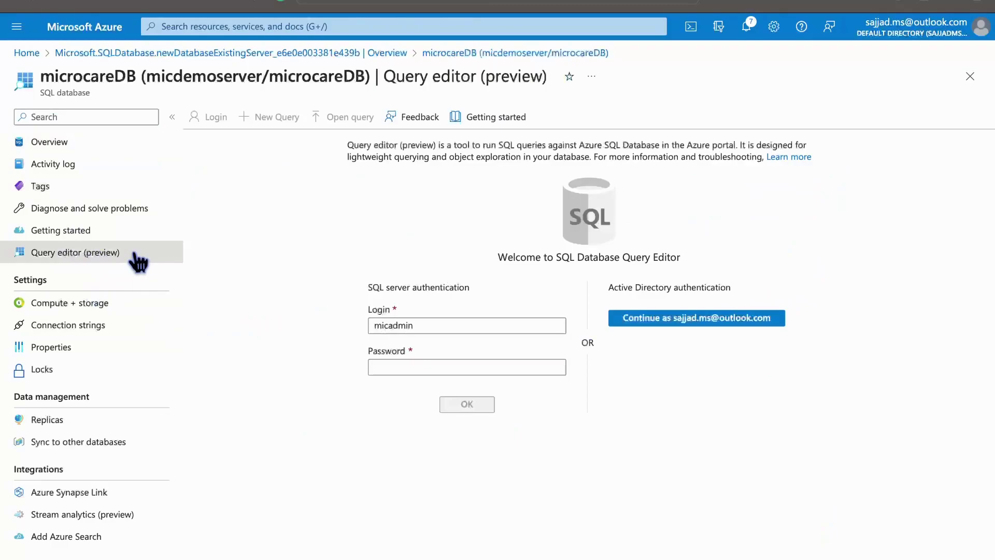
pyautogui.click(401, 369)
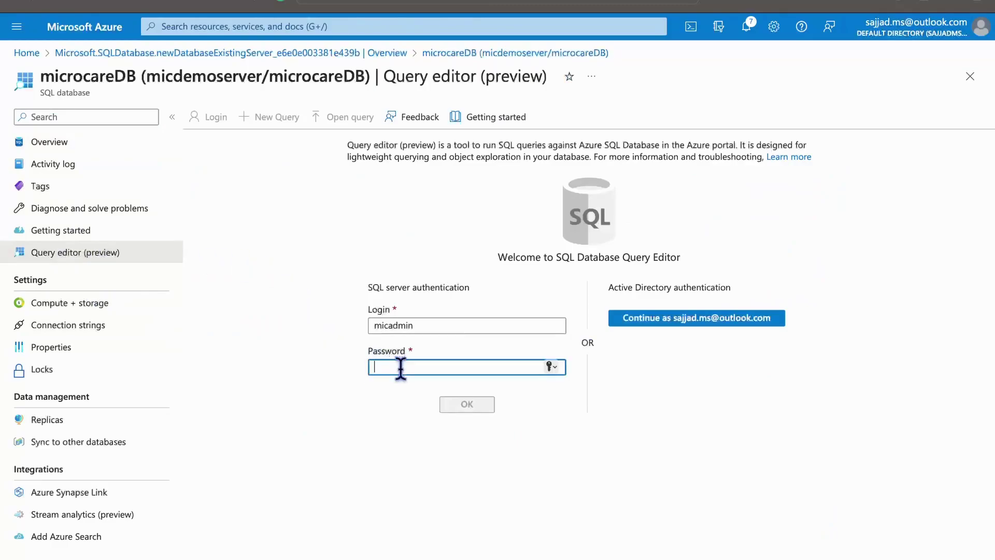
pyautogui.write('•••••••••••')
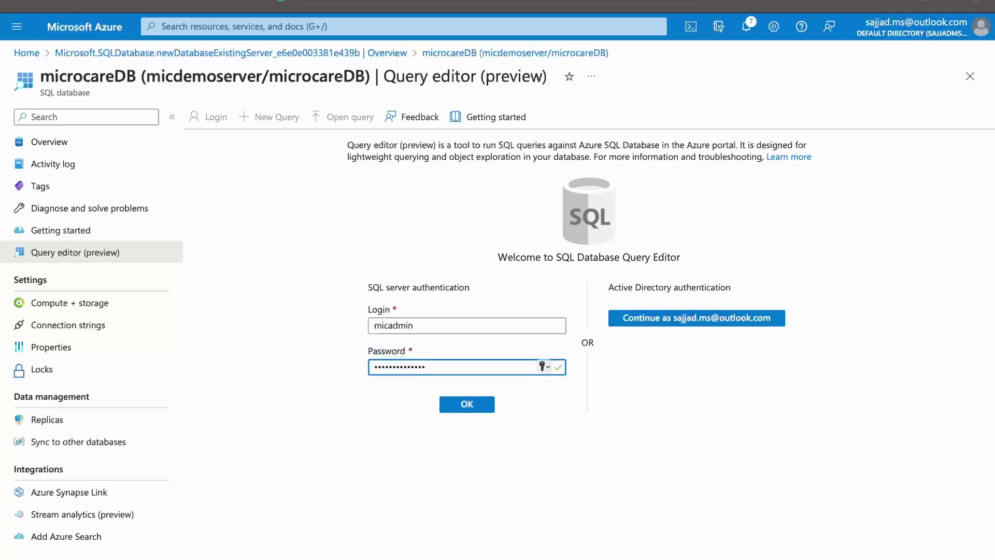
pyautogui.click(468, 407)
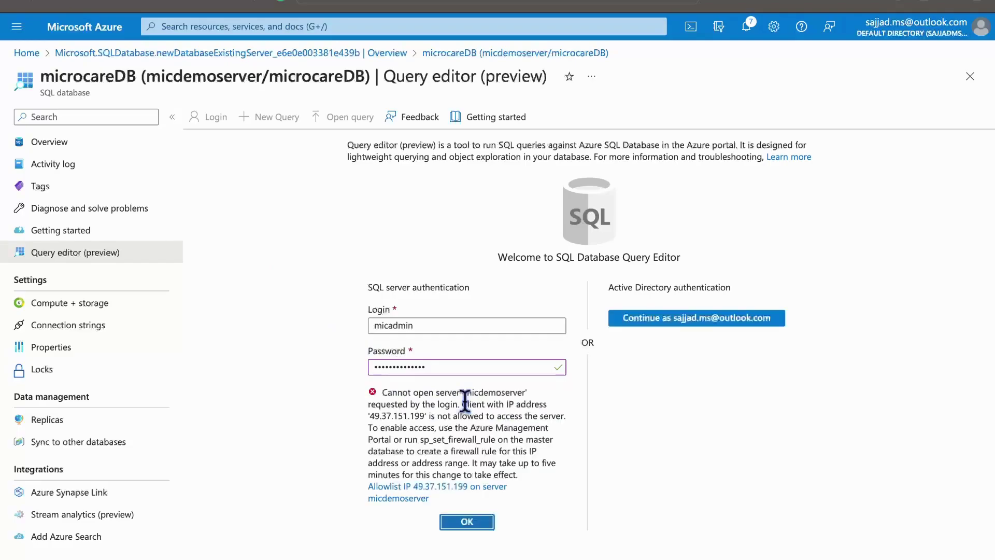
pyautogui.click(450, 490)
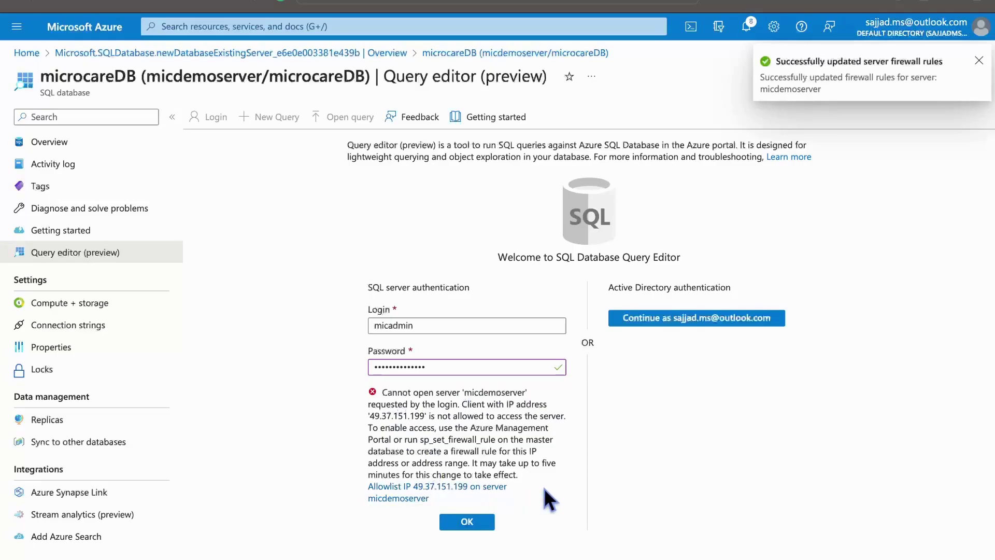
pyautogui.click(467, 521)
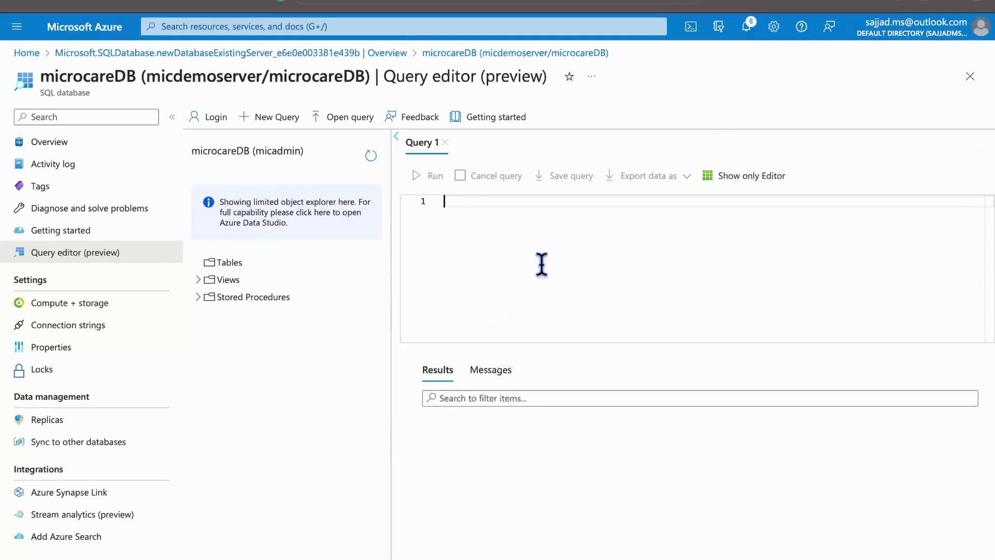
# Step: Run a query creating table Patients: patient_id and age INT, birthdate DATE; first_name, last_name, email, gender, address, city and country VARCHAR(50)
pyautogui.write('create table Patients (   patient_id INT,   first_name VARCHAR(50),   last_name VARCHAR(50),   age INT,   email VARCHAR(50),   gender VARCHAR(50),   birthdate DATE,   address VARCHAR(50),   city VARCHAR(50),   country VARCHAR(50) );')
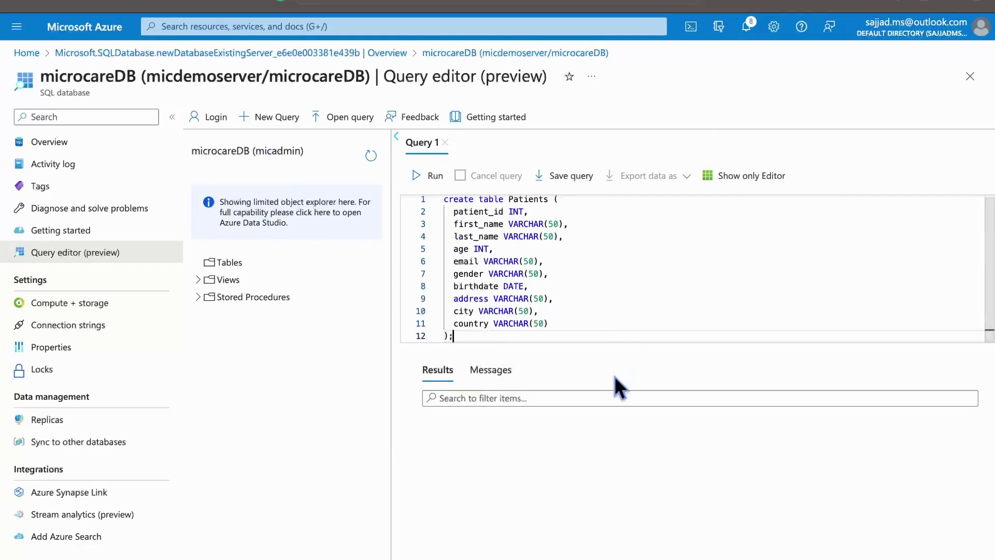
pyautogui.click(620, 298)
pyautogui.click(421, 179)
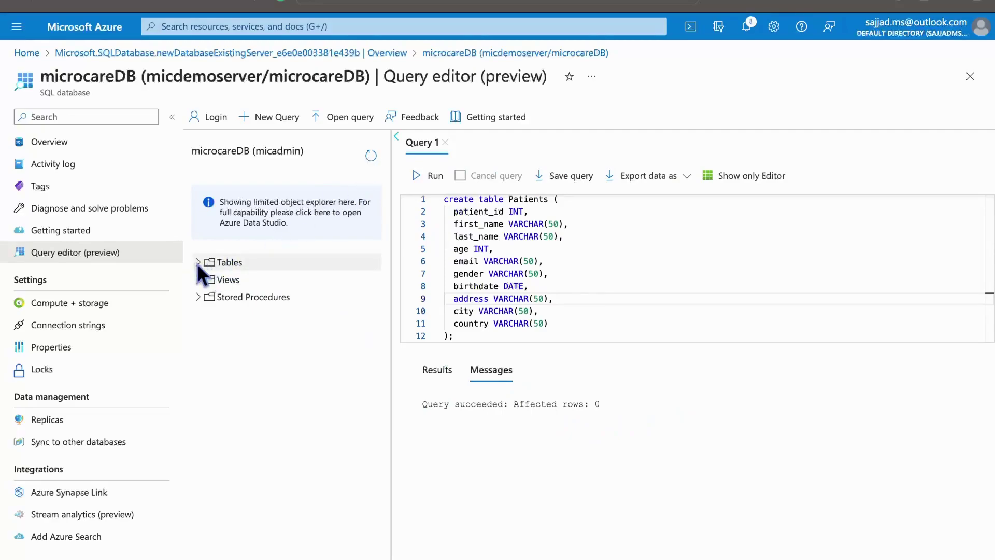
# Step: Expand the dbo.Patients table to view its columns, and run select * from [dbo].[Patients] in a new query
pyautogui.click(197, 262)
pyautogui.click(208, 280)
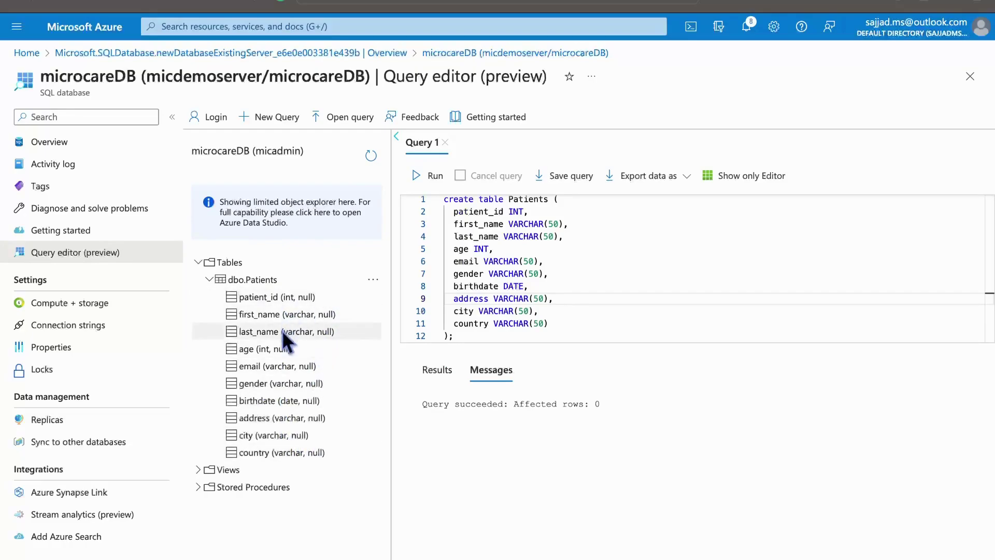
pyautogui.click(270, 117)
pyautogui.write('sele')
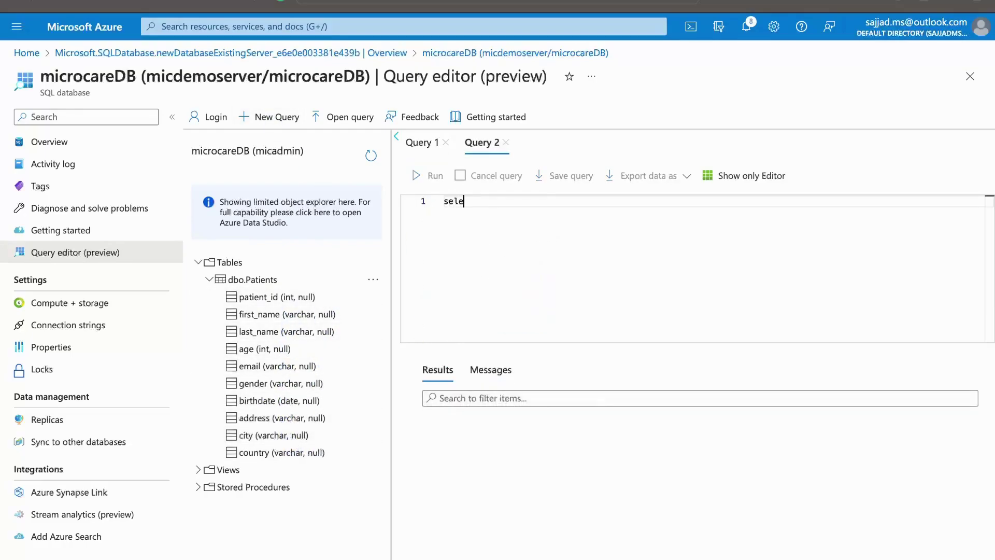
pyautogui.write('ct * from [dbo')
pyautogui.press('Tab')
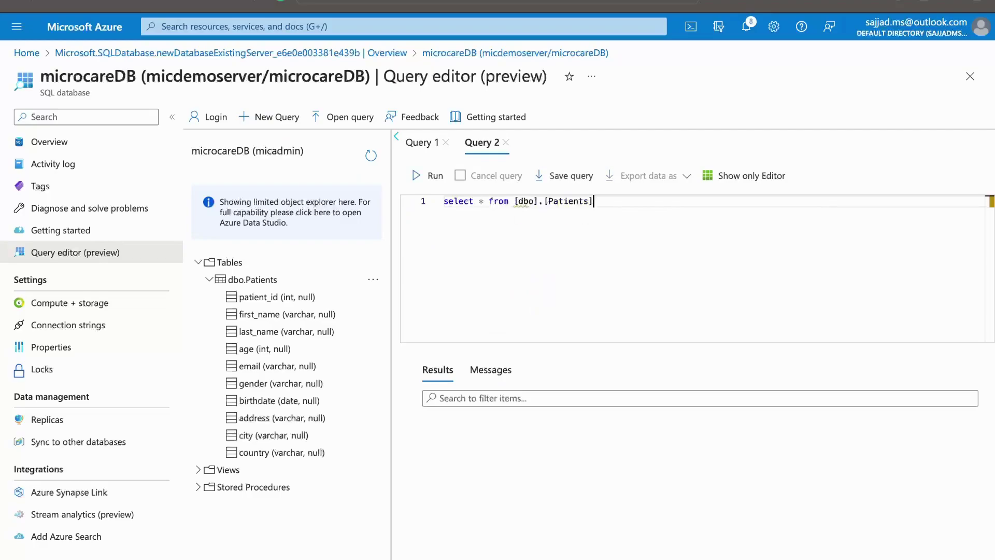
pyautogui.click(424, 175)
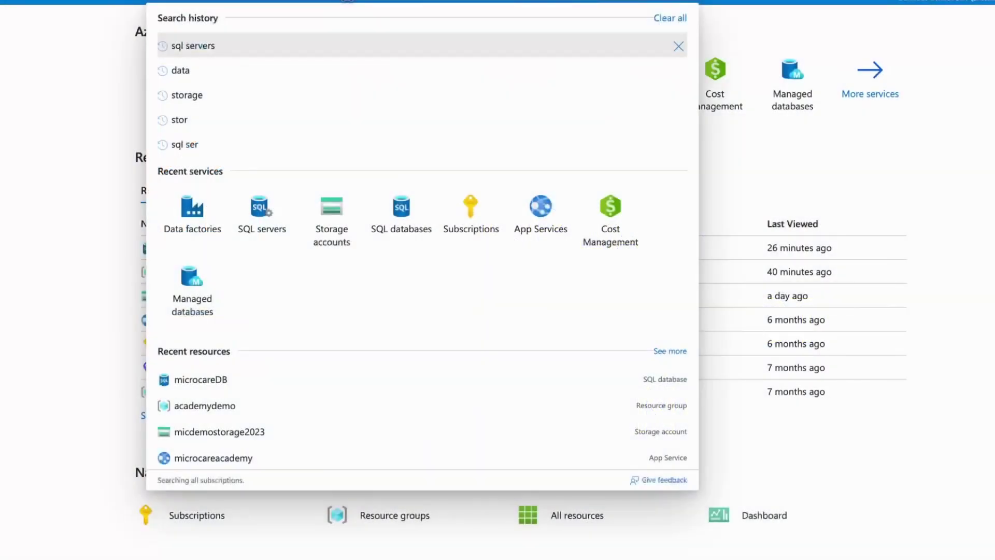
# Step: Search the portal for data, open the Data factories service and start creating a data factory
pyautogui.write('data')
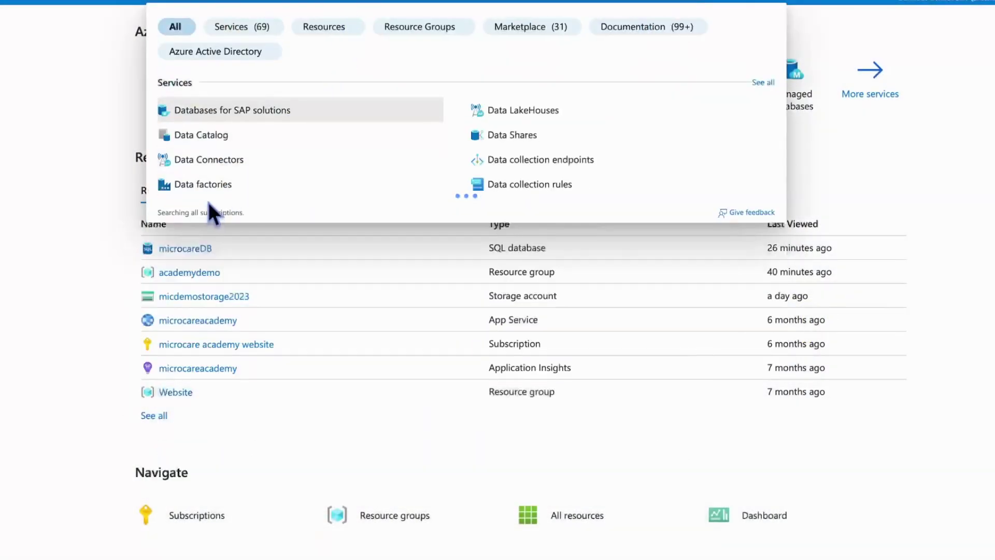
pyautogui.click(223, 187)
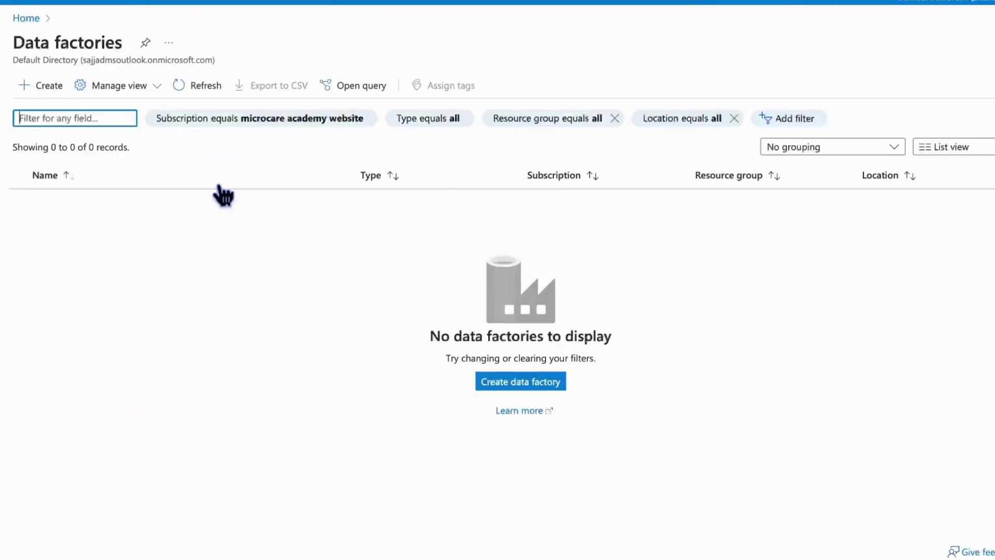
pyautogui.click(497, 385)
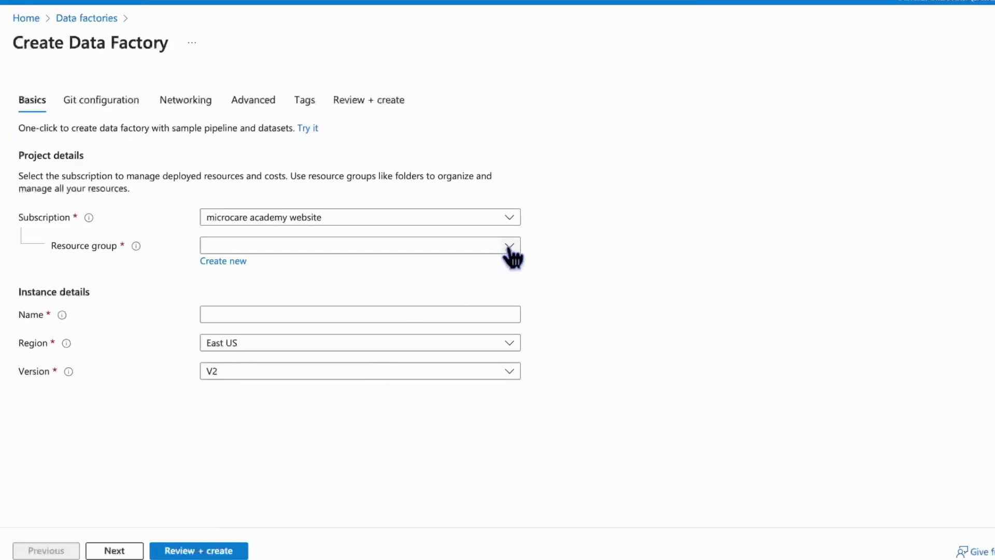
# Step: Assign the data factory to the academydemo resource group and name it micdatafactorydemo
pyautogui.click(509, 252)
pyautogui.click(270, 299)
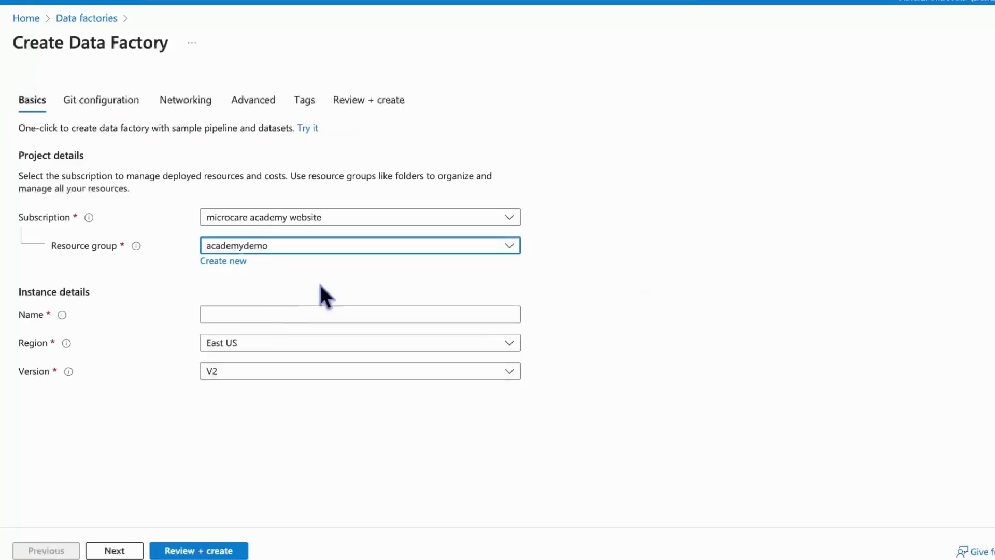
pyautogui.click(302, 318)
pyautogui.write('micdatafactorydemo')
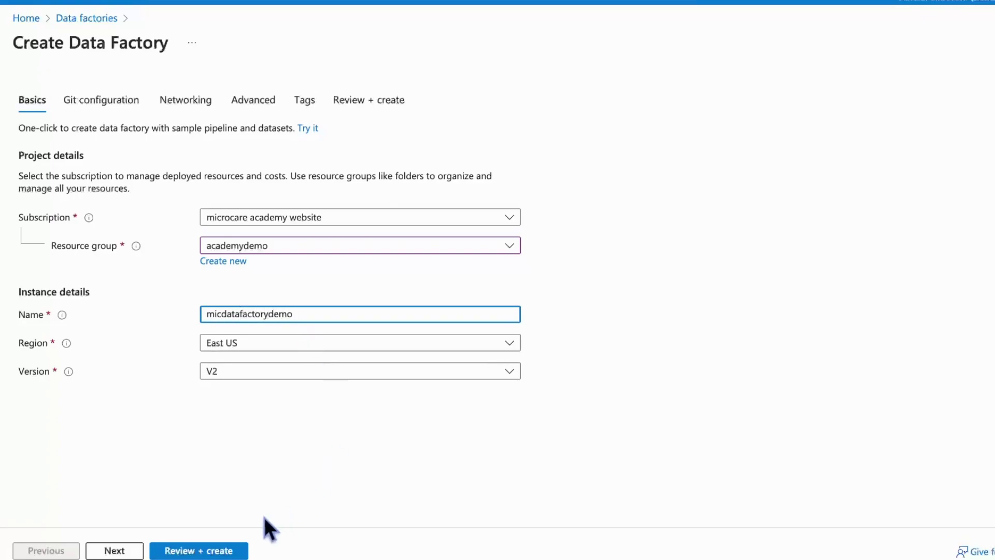
# Step: Review and deploy the data factory, open the deployed resource and launch Azure Data Factory Studio
pyautogui.click(203, 554)
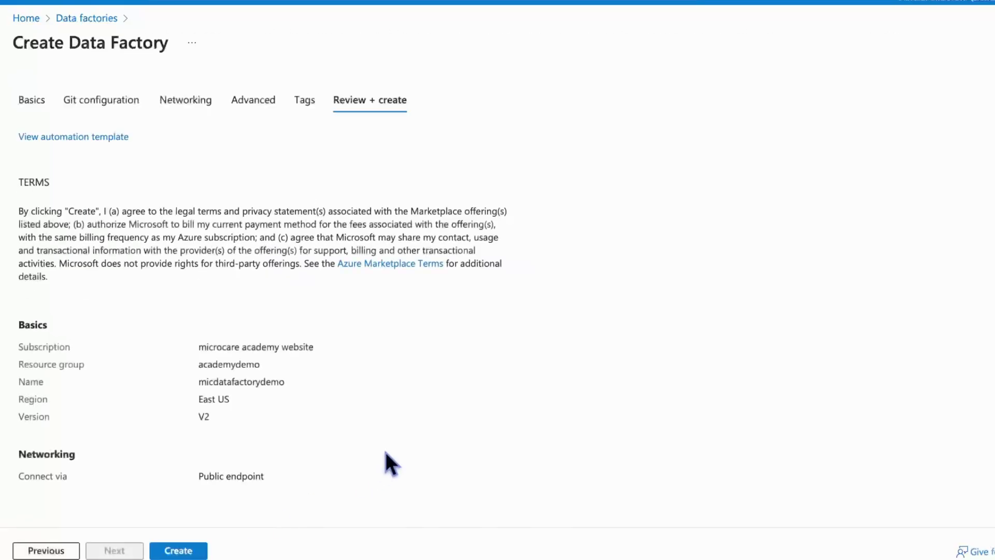
pyautogui.click(176, 552)
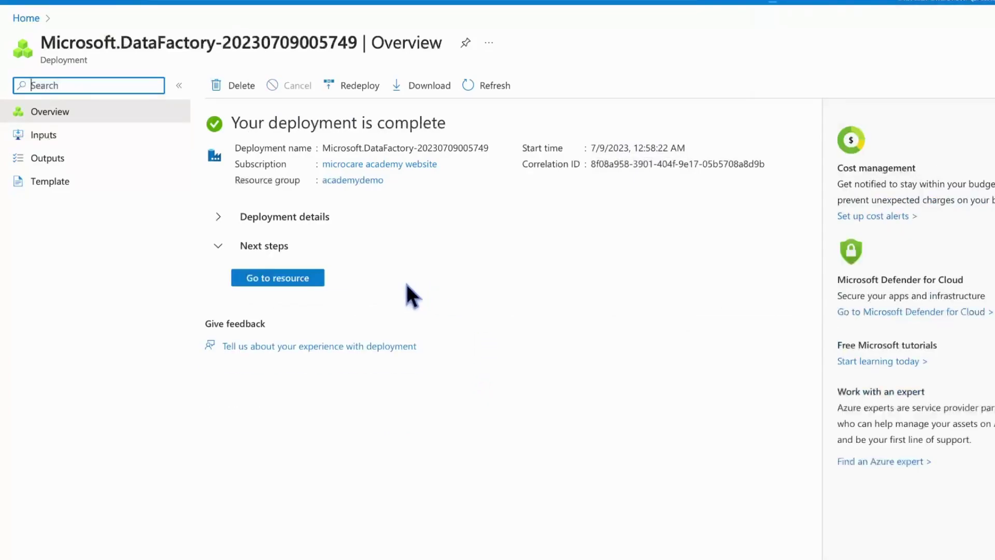
pyautogui.click(304, 279)
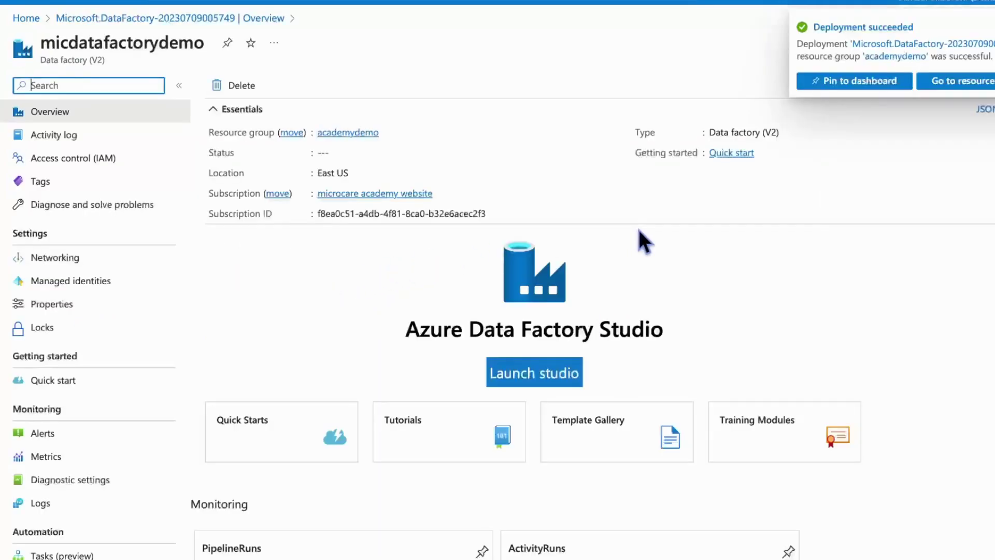
pyautogui.click(555, 379)
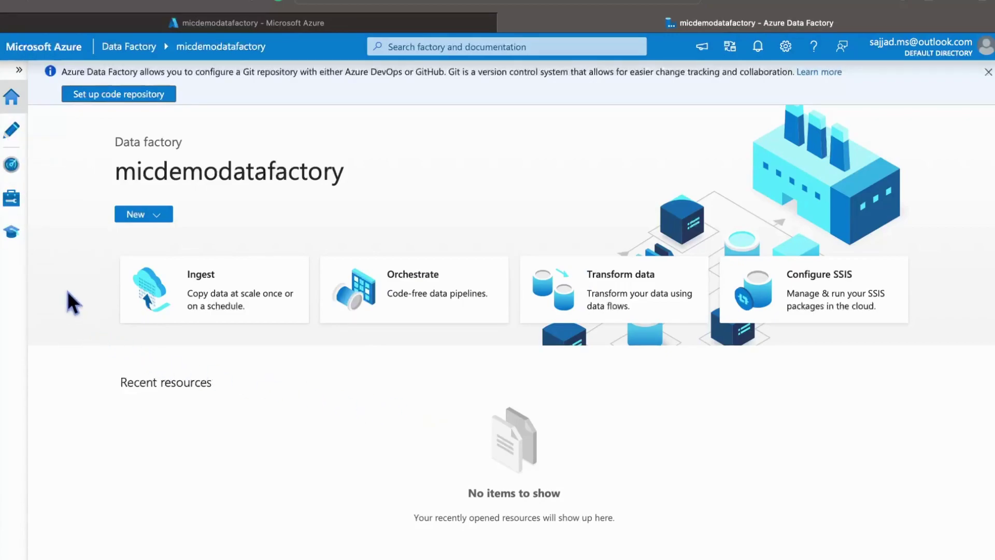
# Step: Start a new factory dataset from Azure Blob Storage in Excel format and name it PatientXlsDataset
pyautogui.click(12, 130)
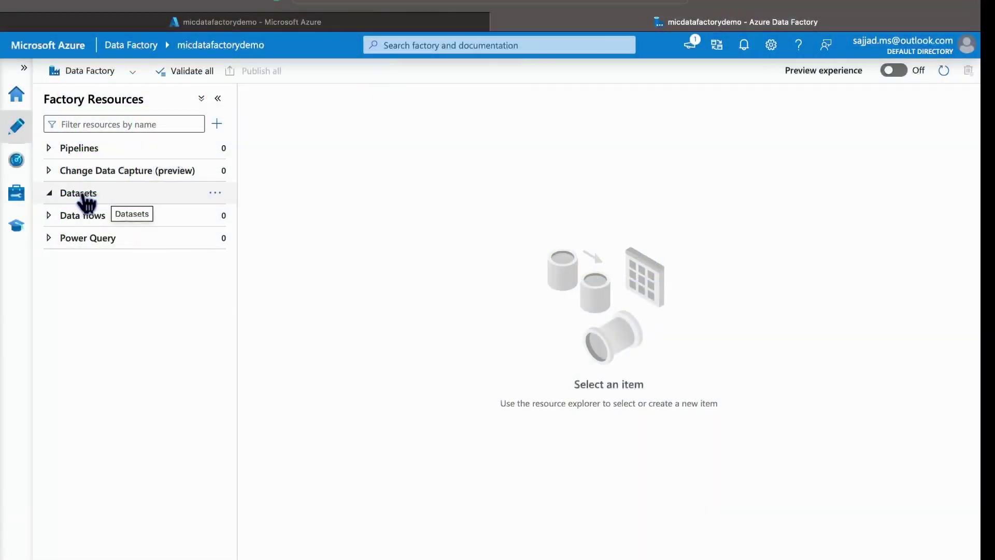
pyautogui.click(216, 196)
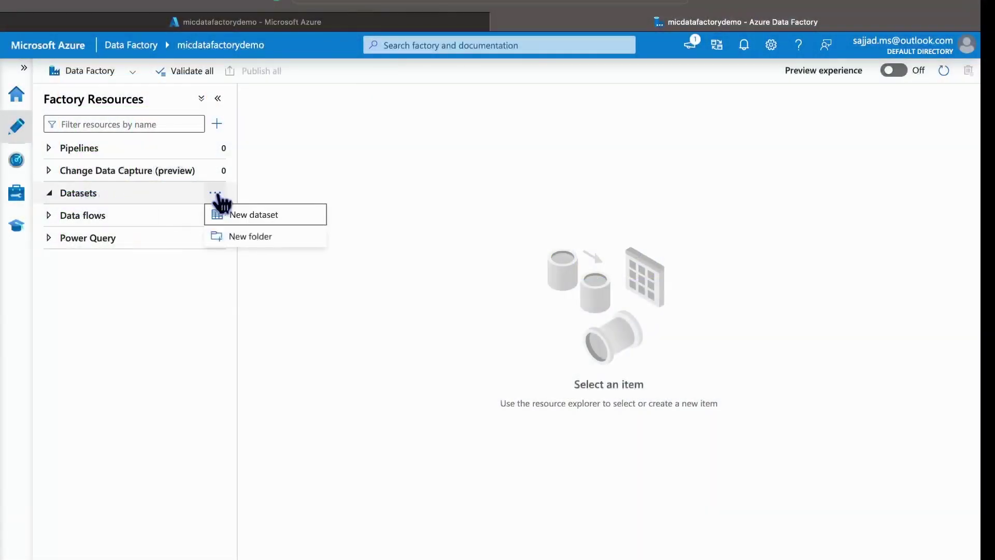
pyautogui.click(278, 216)
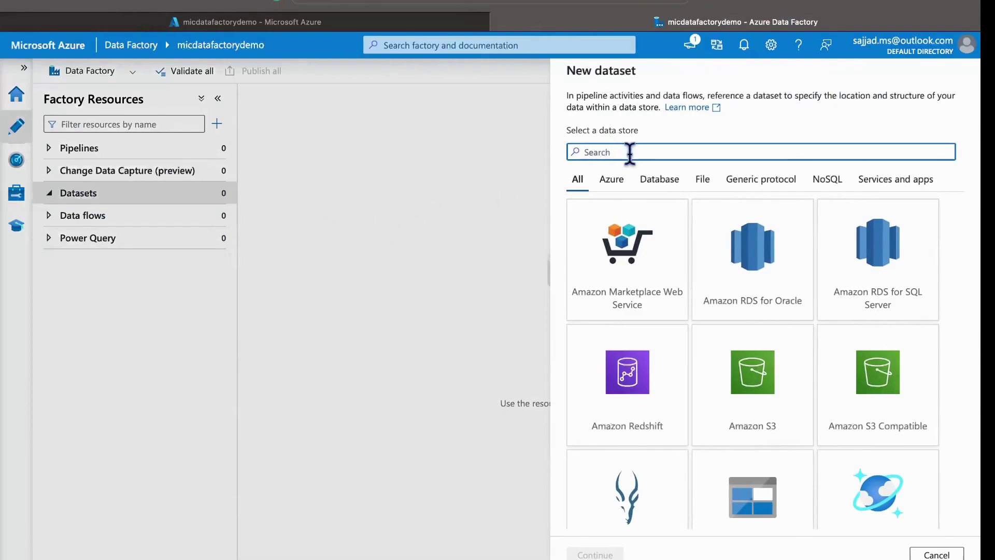
pyautogui.write('blob')
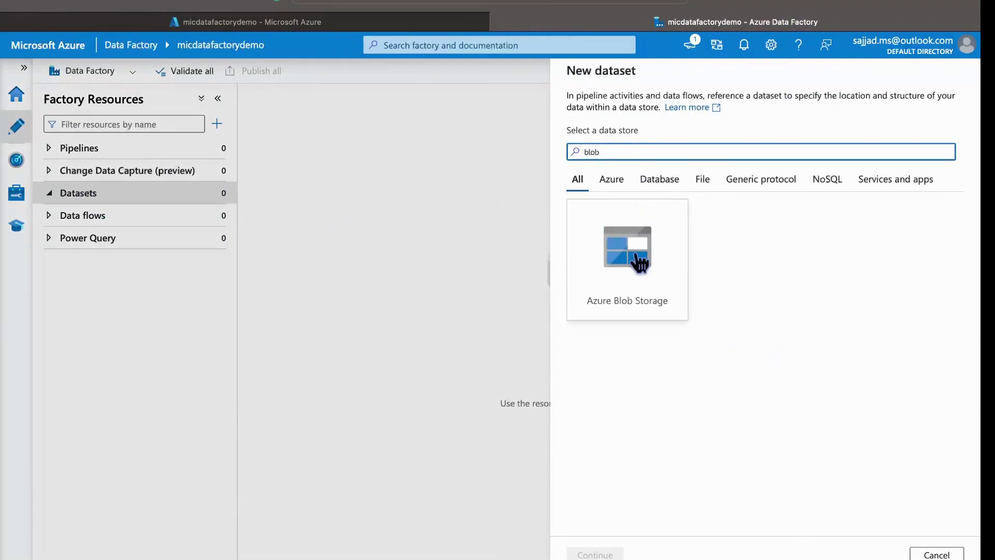
pyautogui.click(639, 261)
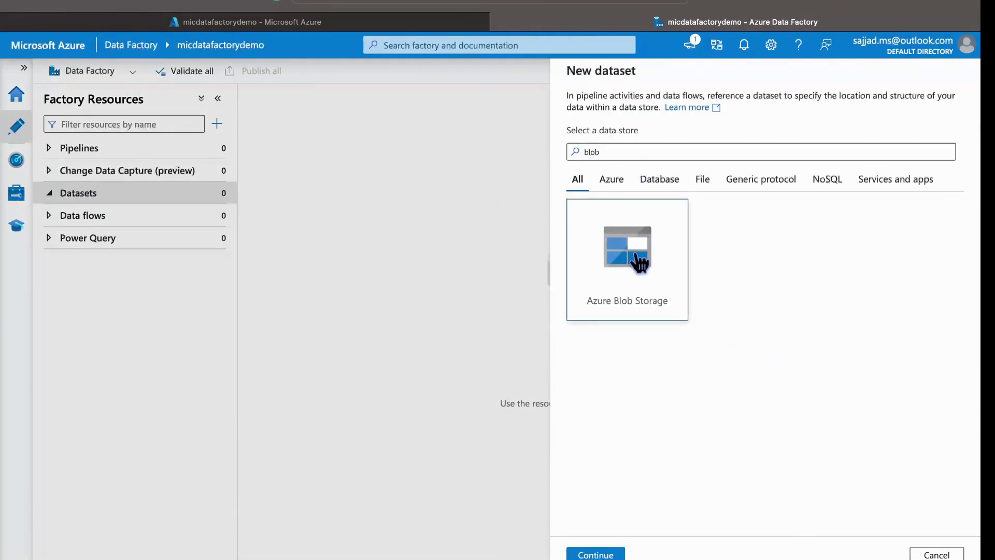
pyautogui.click(595, 554)
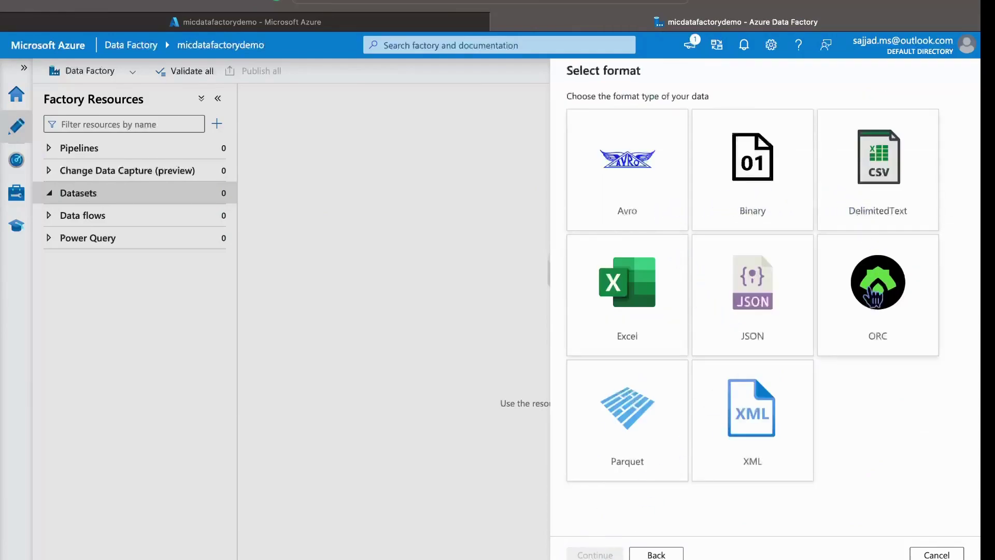
pyautogui.click(648, 301)
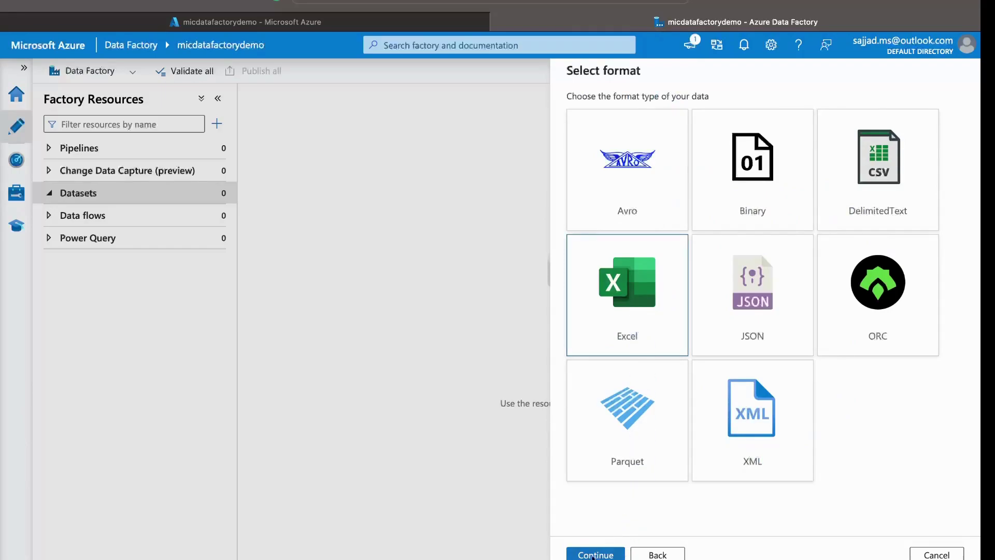
pyautogui.click(593, 555)
pyautogui.doubleClick(614, 113)
pyautogui.write('PatientXlsDataset')
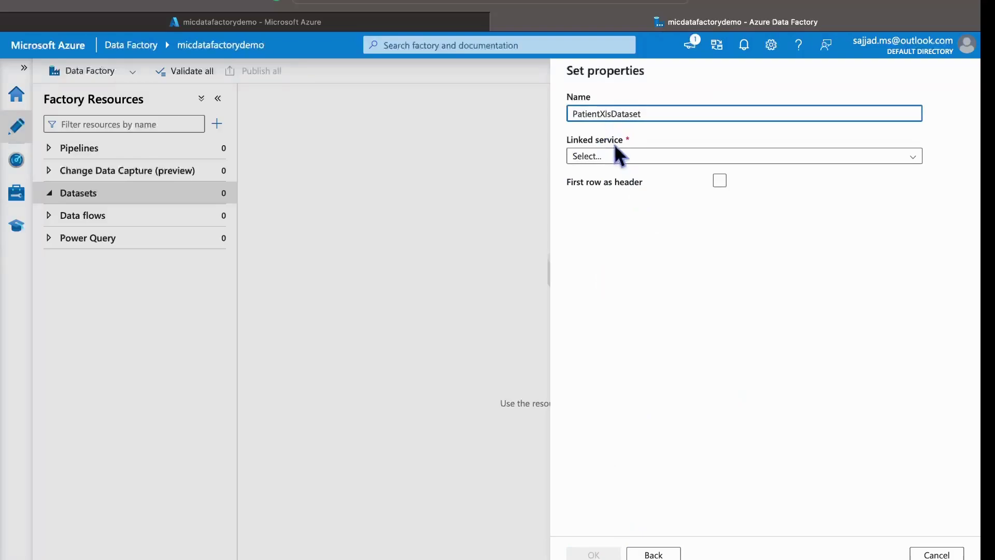
# Step: Create a new linked service named PatientXlsLinkedService for the dataset, connected to the micdemostorage2023 storage account
pyautogui.click(660, 161)
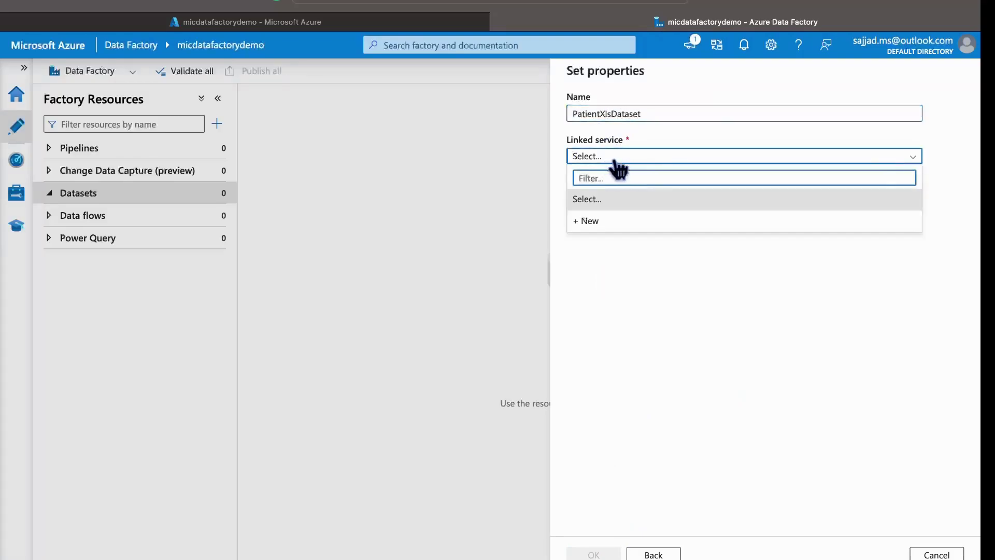
pyautogui.click(596, 220)
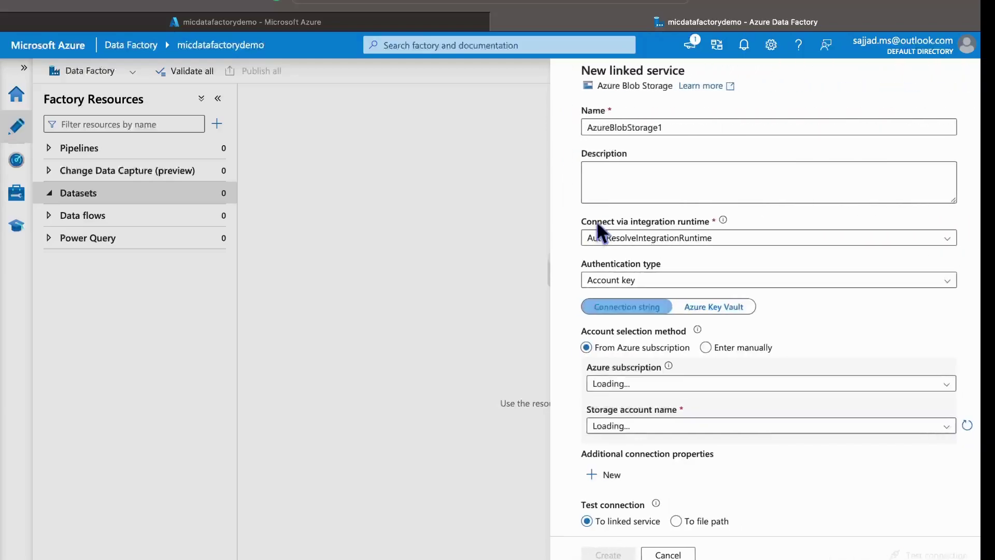
pyautogui.doubleClick(668, 127)
pyautogui.write('PatientXlsLinkedService')
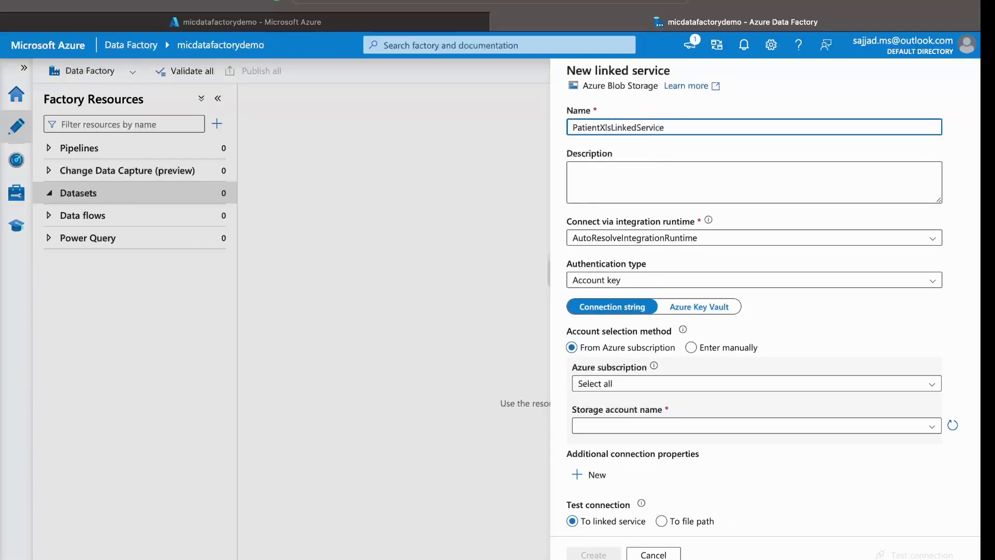
pyautogui.scroll(-1, 845, 338)
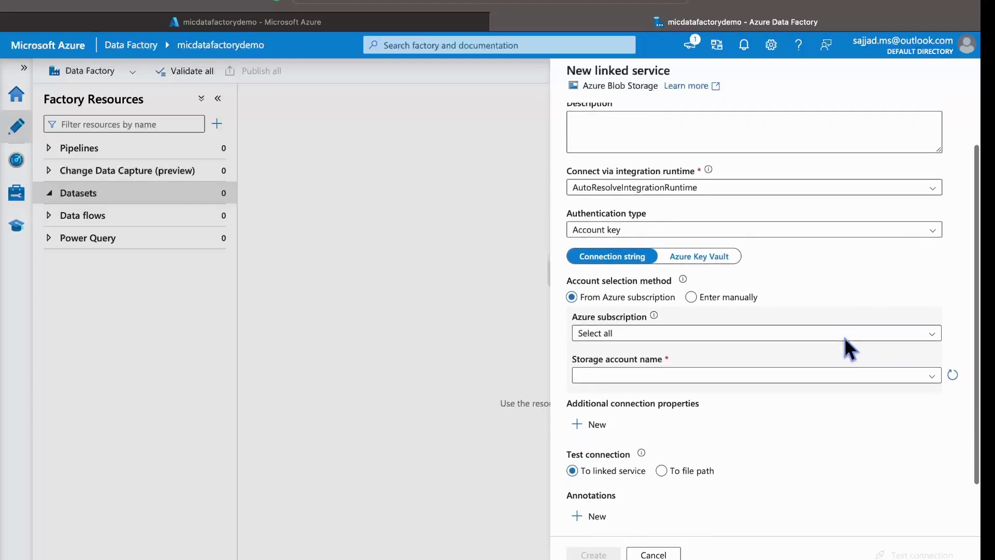
pyautogui.scroll(-1, 789, 282)
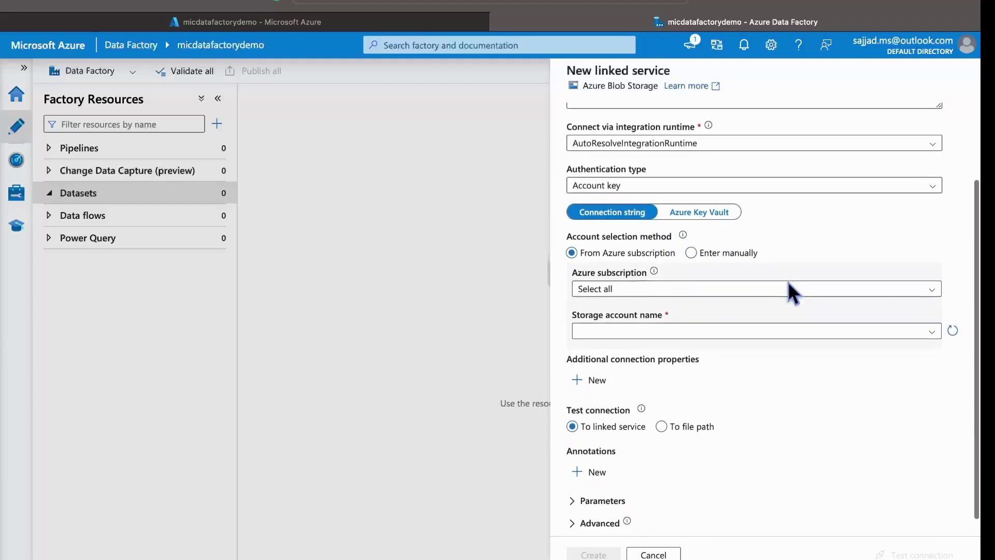
pyautogui.click(736, 328)
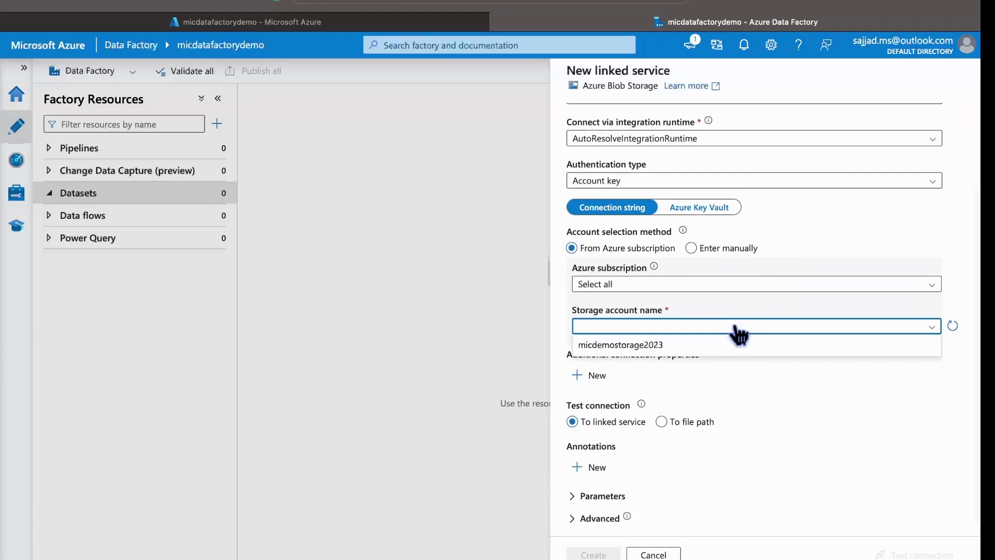
pyautogui.click(633, 345)
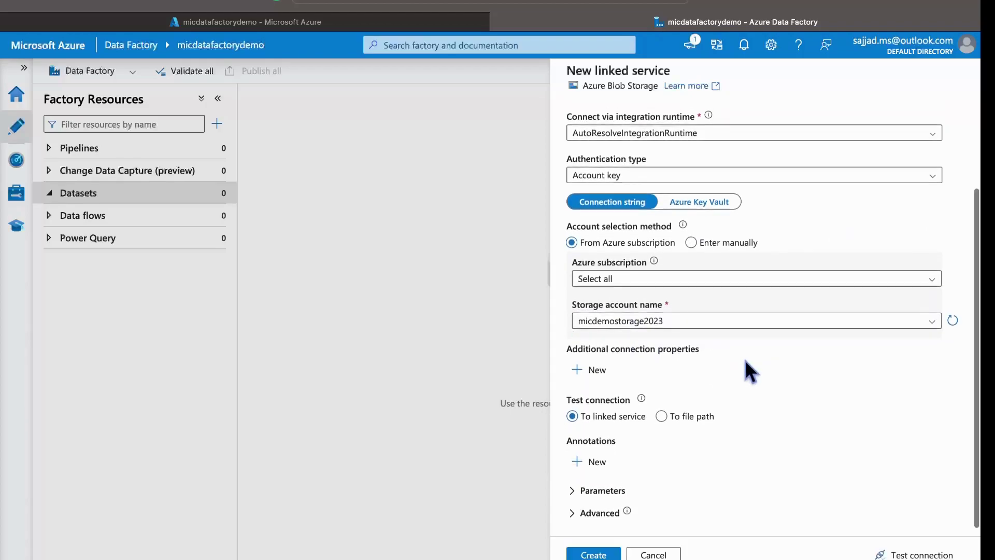
pyautogui.click(591, 555)
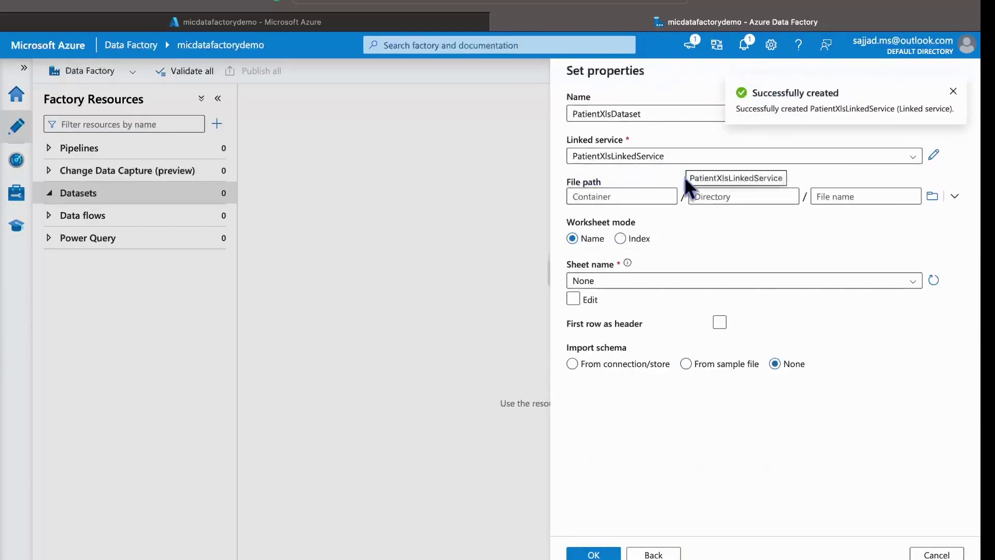
# Step: Point the dataset to PatientsData.xlsx in the input container, choose sheet data with the first row as header, and create it
pyautogui.click(932, 199)
pyautogui.click(599, 145)
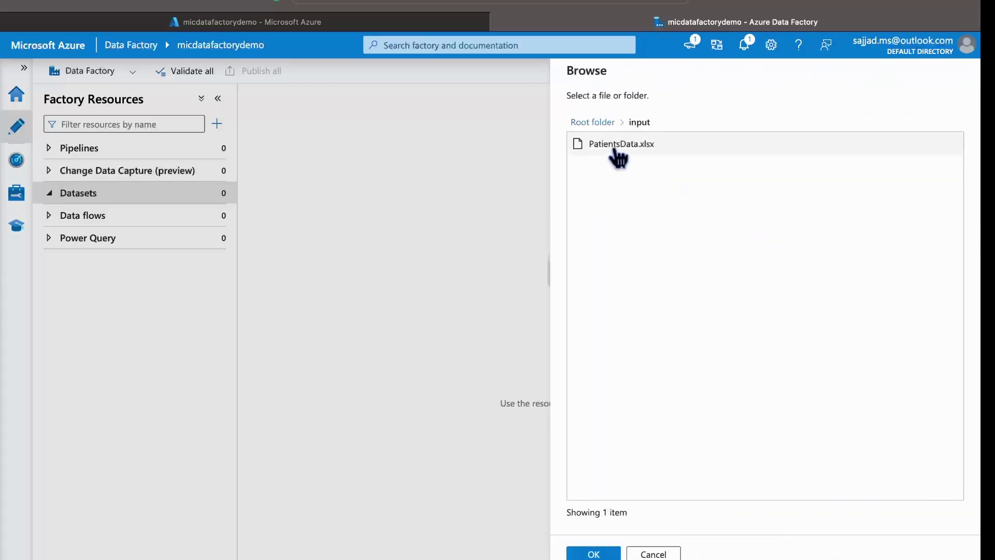
pyautogui.click(595, 554)
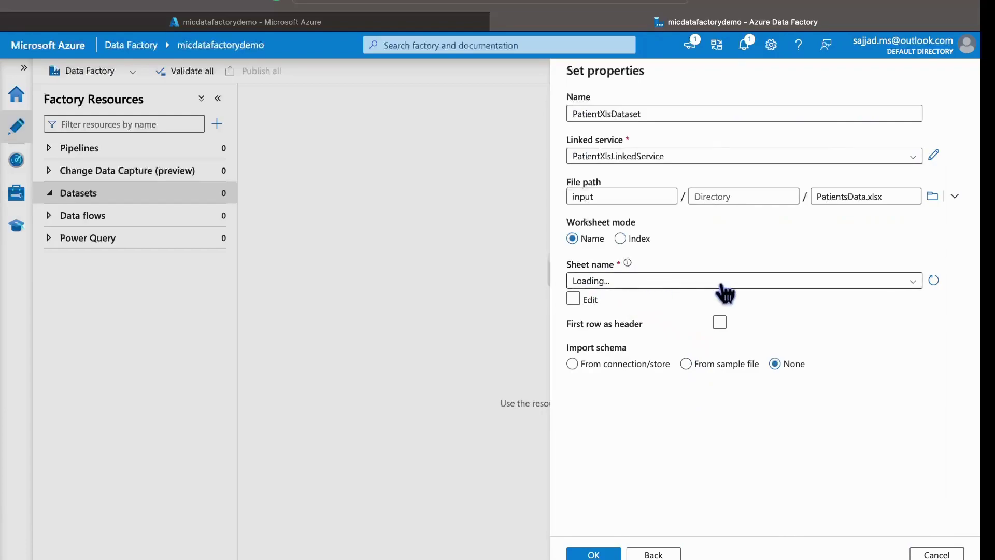
pyautogui.click(777, 282)
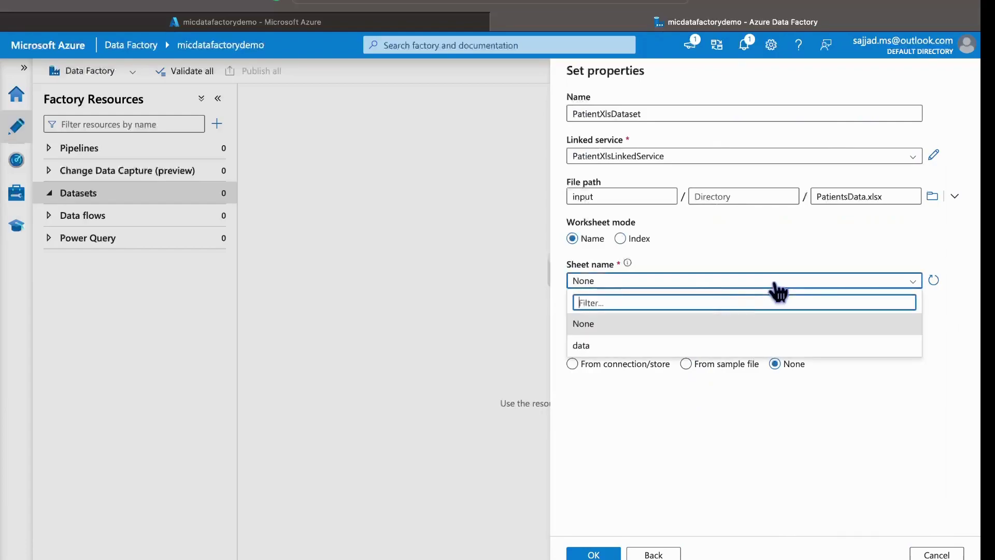
pyautogui.click(595, 346)
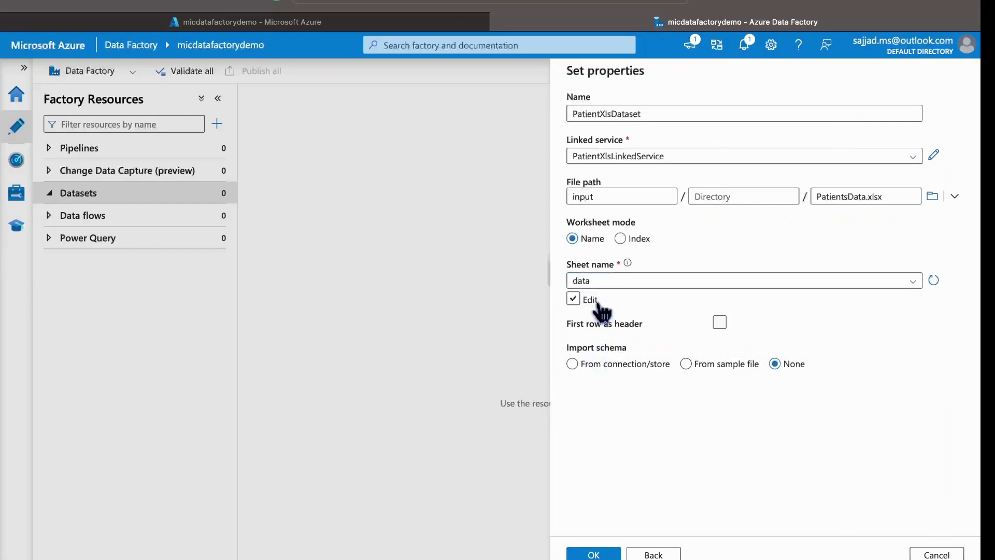
pyautogui.click(720, 323)
pyautogui.click(596, 555)
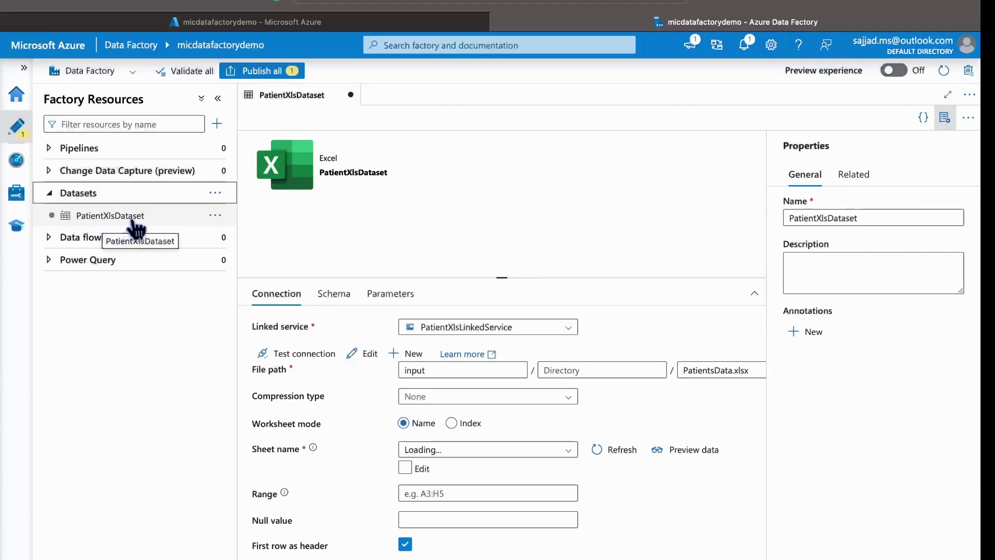
# Step: Test the PatientXlsDataset linked service connection and preview the data in its worksheet
pyautogui.click(306, 354)
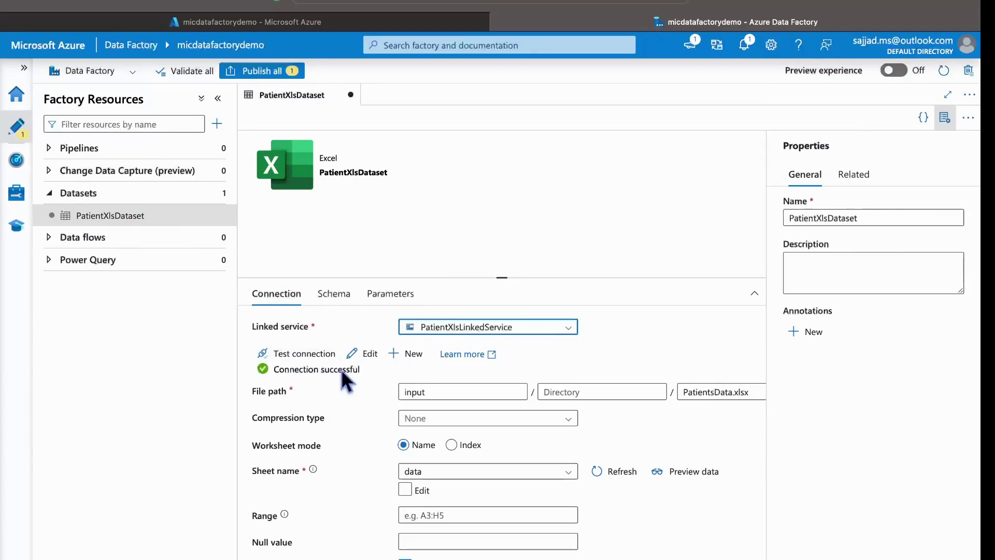
pyautogui.click(693, 472)
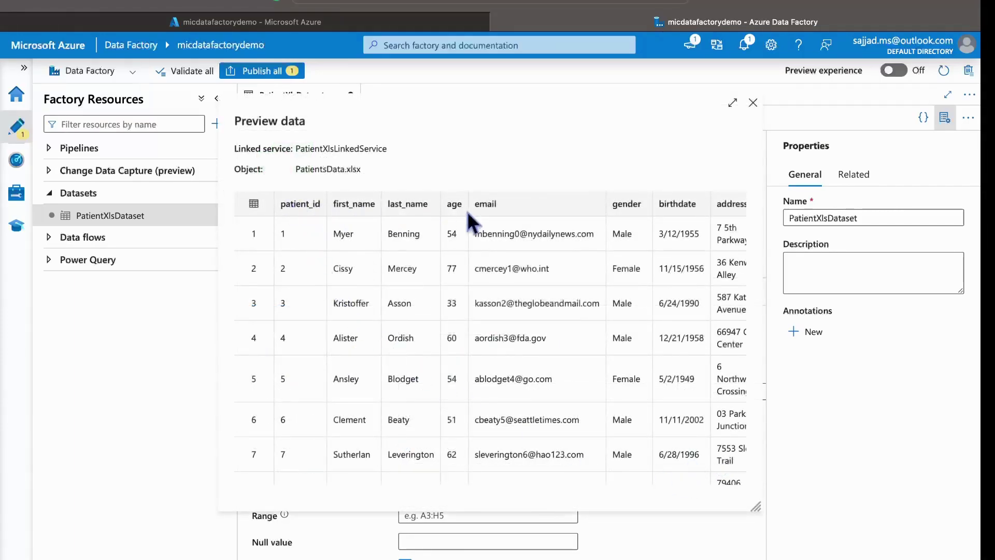
pyautogui.hscroll(3, 468, 278)
pyautogui.hscroll(-3, 468, 278)
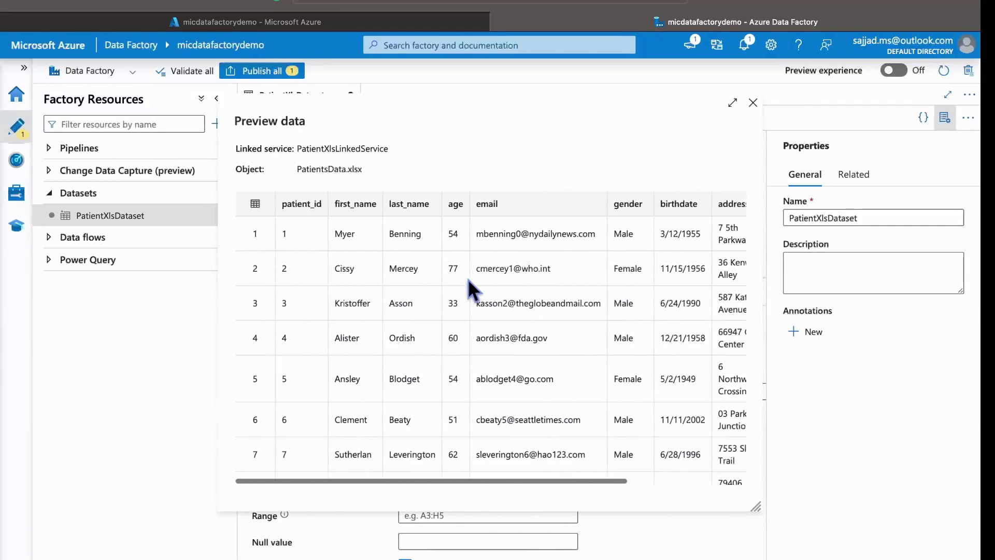
pyautogui.click(754, 104)
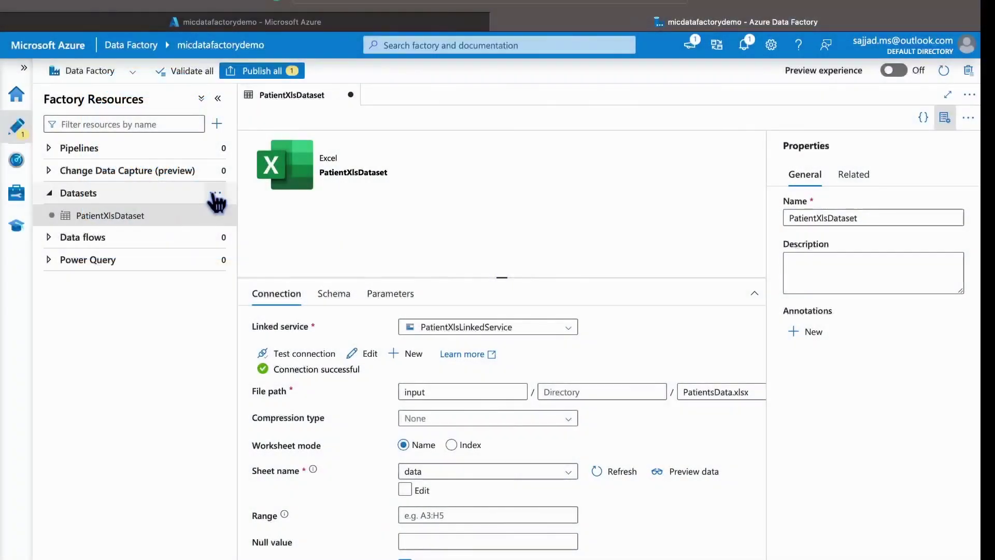
# Step: Start a second dataset from Azure SQL Database and name it MicrocareDB
pyautogui.click(216, 195)
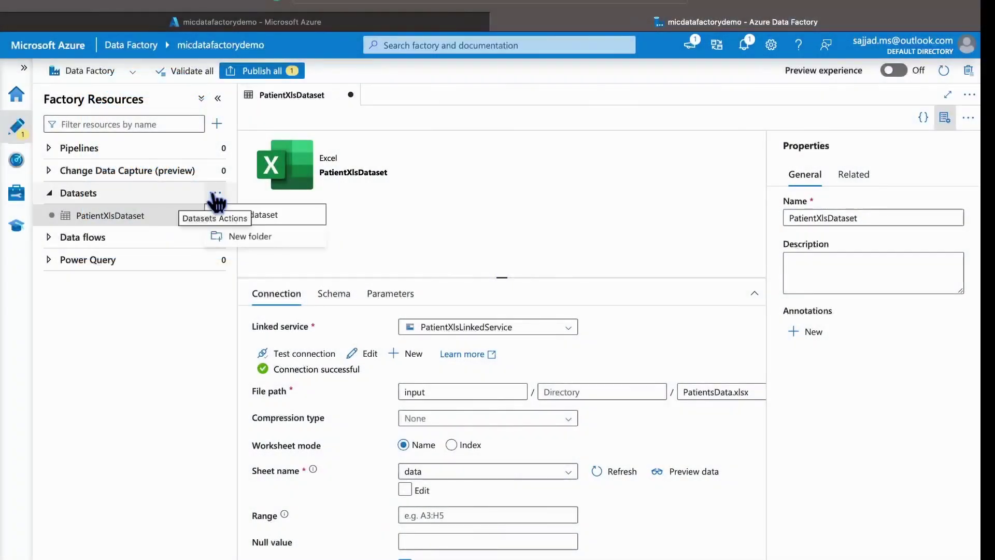
pyautogui.click(249, 214)
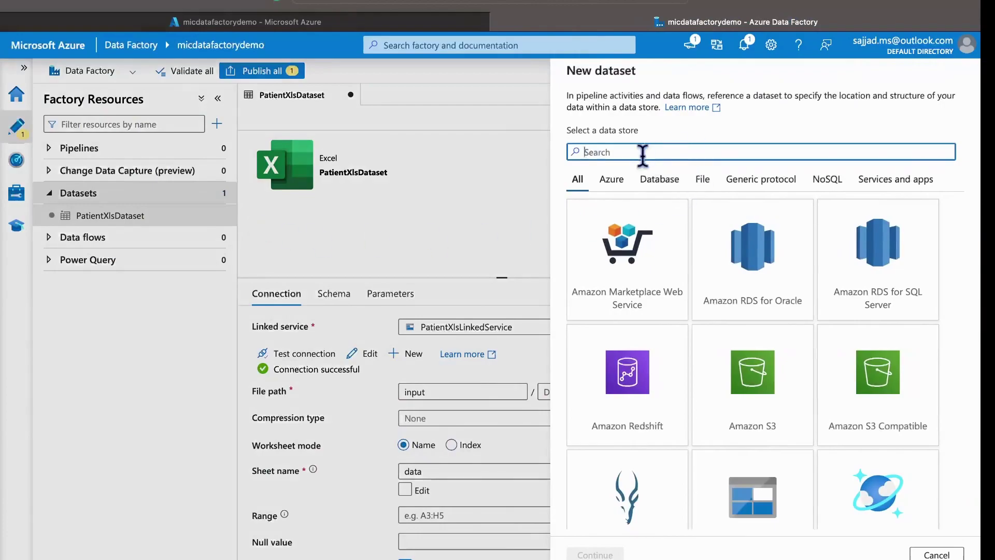
pyautogui.write('sql')
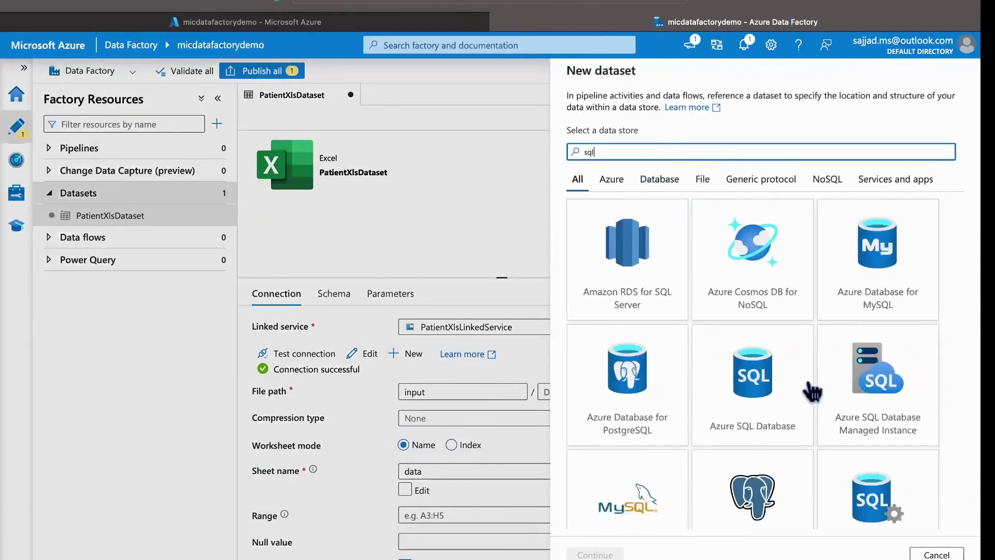
pyautogui.click(762, 386)
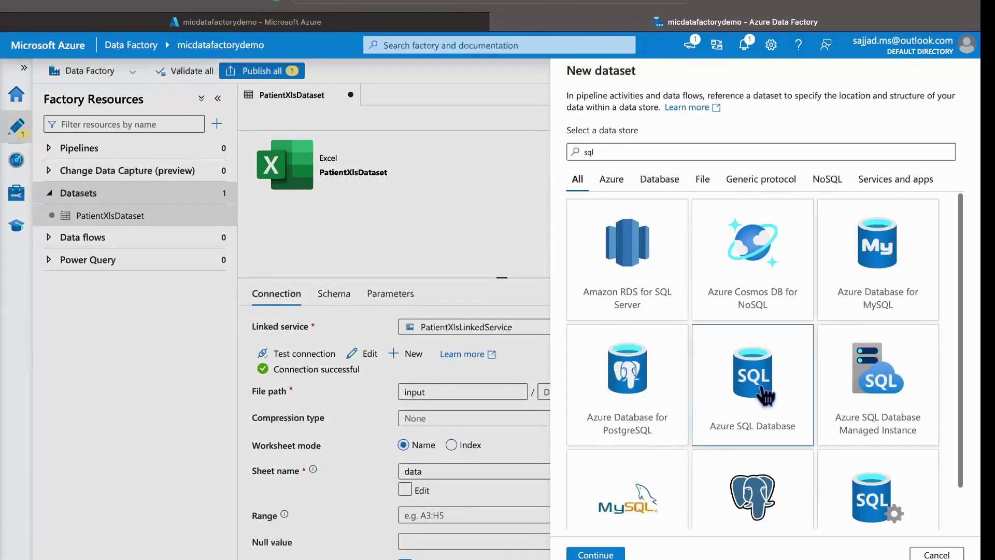
pyautogui.click(603, 556)
pyautogui.doubleClick(660, 113)
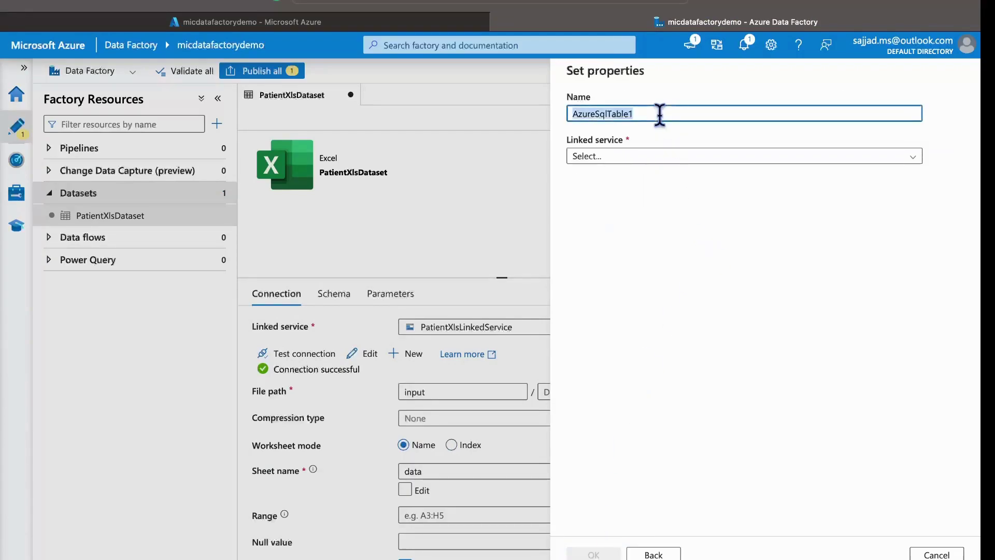
pyautogui.write('MicrocareDB')
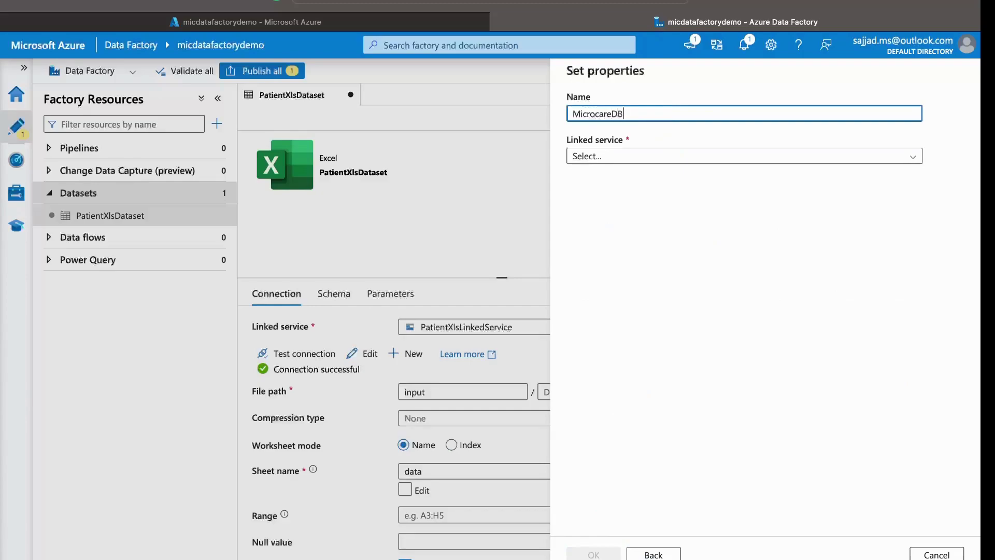
# Step: Set up a new linked service named MicrocareDBLinkedService for the dataset, using server micdemoserver and database microcareDB
pyautogui.click(660, 159)
pyautogui.click(590, 221)
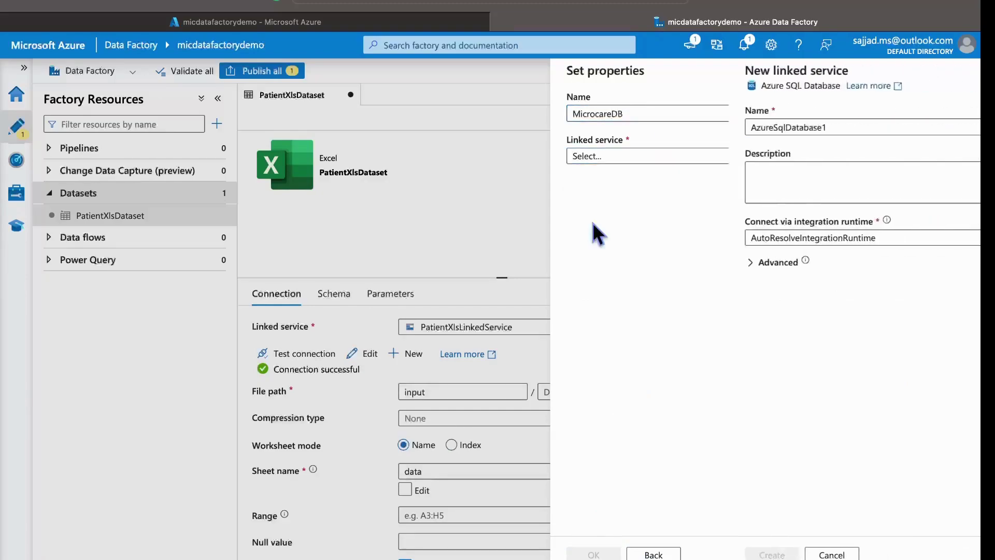
pyautogui.doubleClick(668, 127)
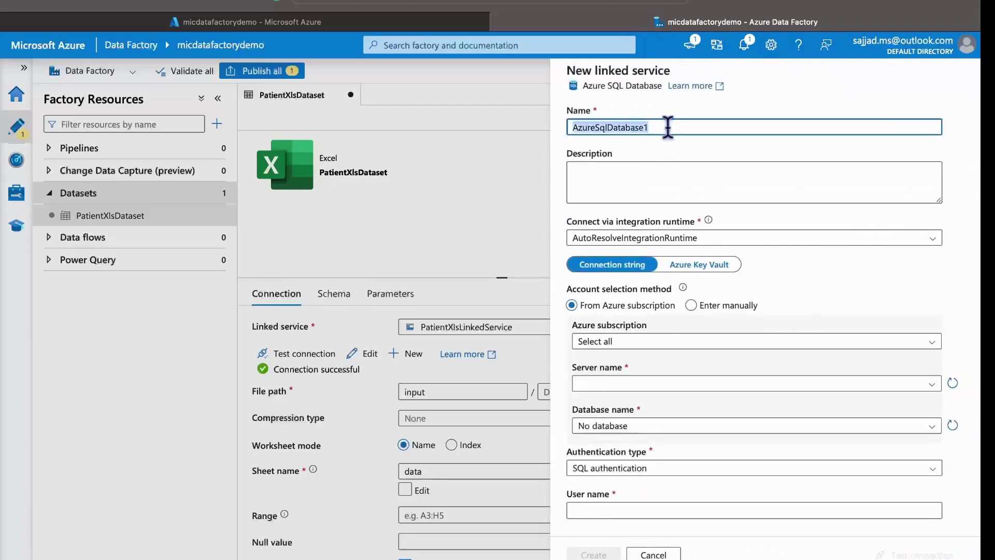
pyautogui.write('MicrocareDBLinkedService')
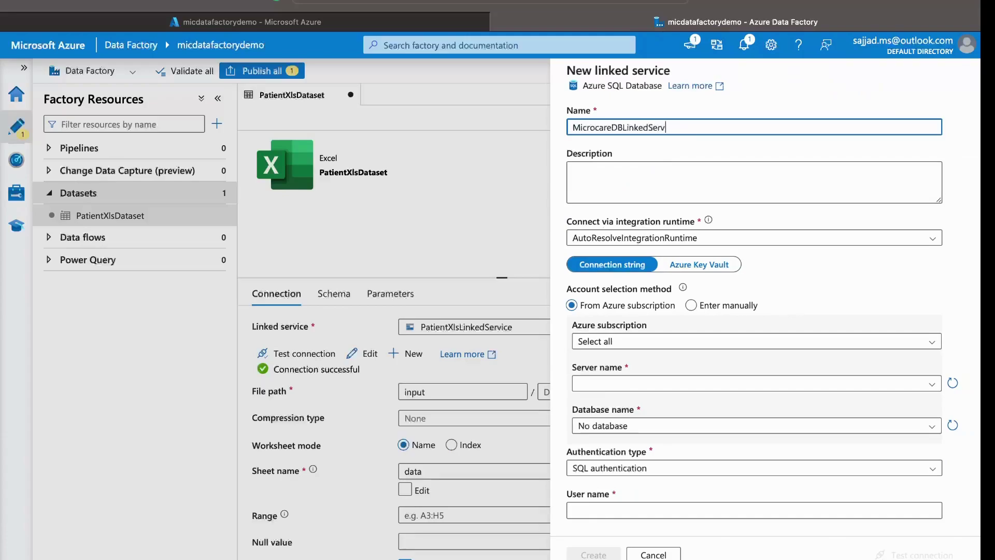
pyautogui.click(807, 341)
pyautogui.click(808, 347)
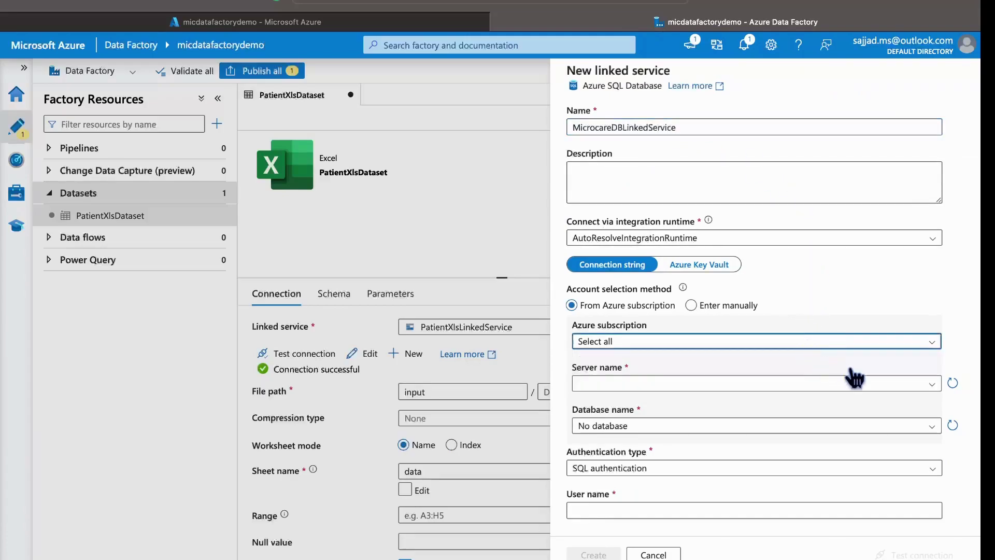
pyautogui.click(929, 385)
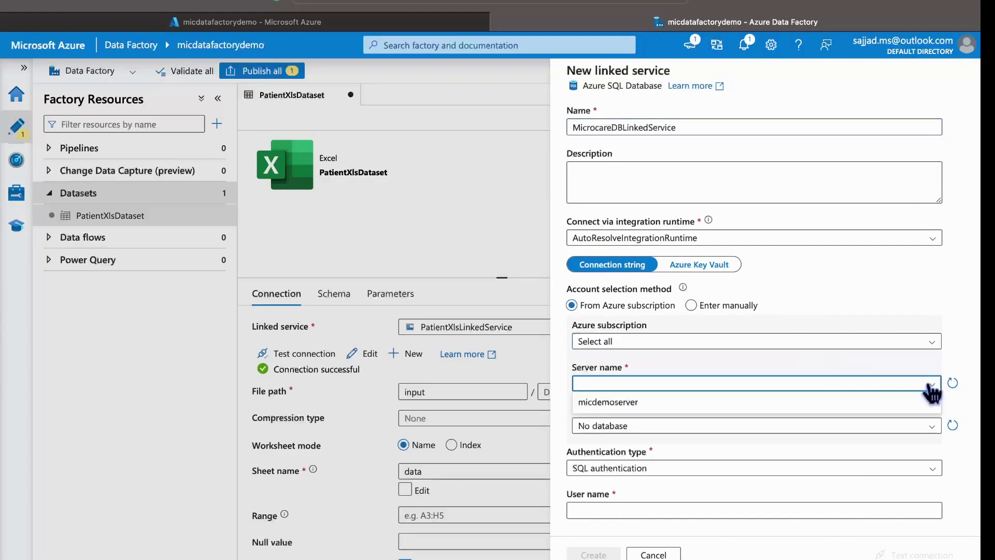
pyautogui.click(618, 403)
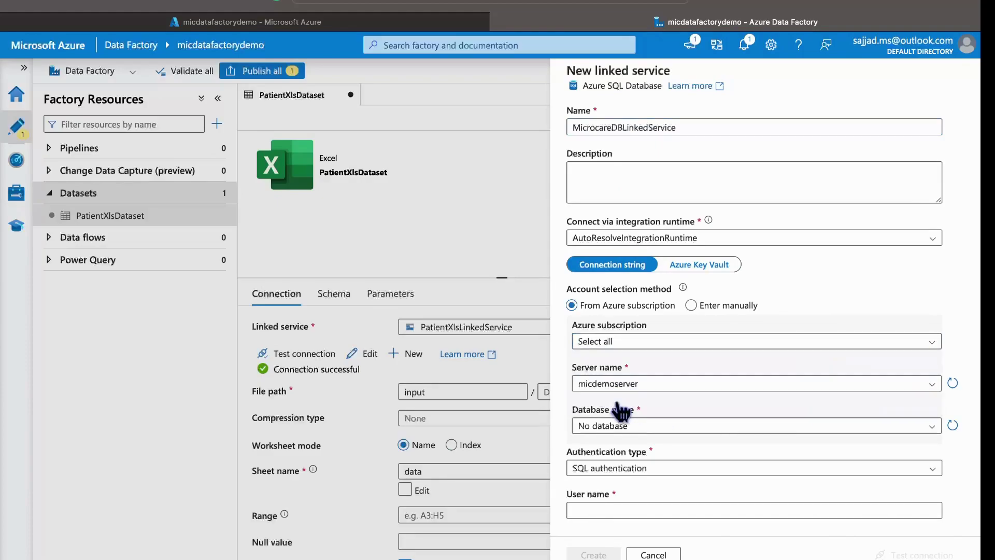
pyautogui.click(766, 427)
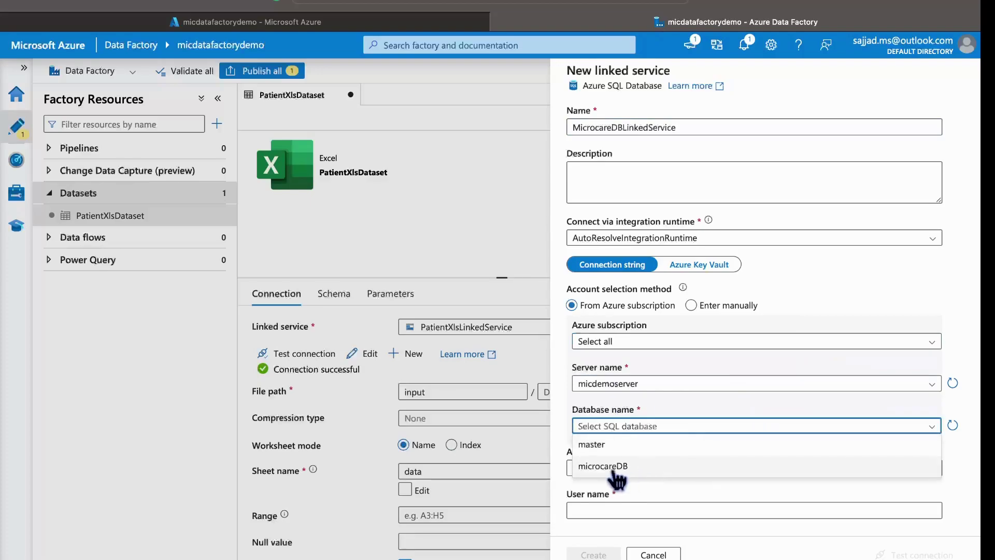
pyautogui.click(596, 463)
# Step: Enter the SQL authentication user name micadmin and the account password, and create the linked service
pyautogui.scroll(-2, 685, 446)
pyautogui.click(619, 404)
pyautogui.write('micadmin')
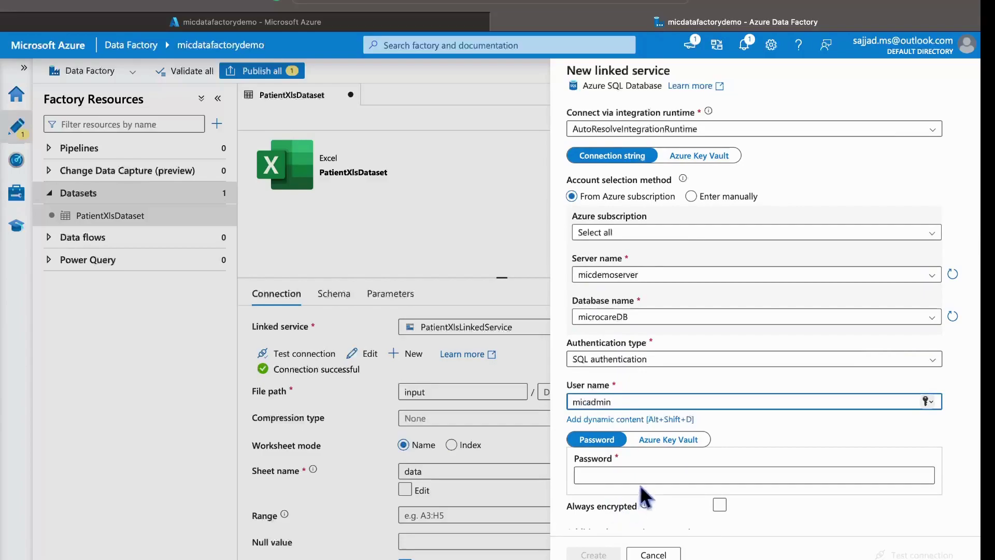
pyautogui.click(643, 476)
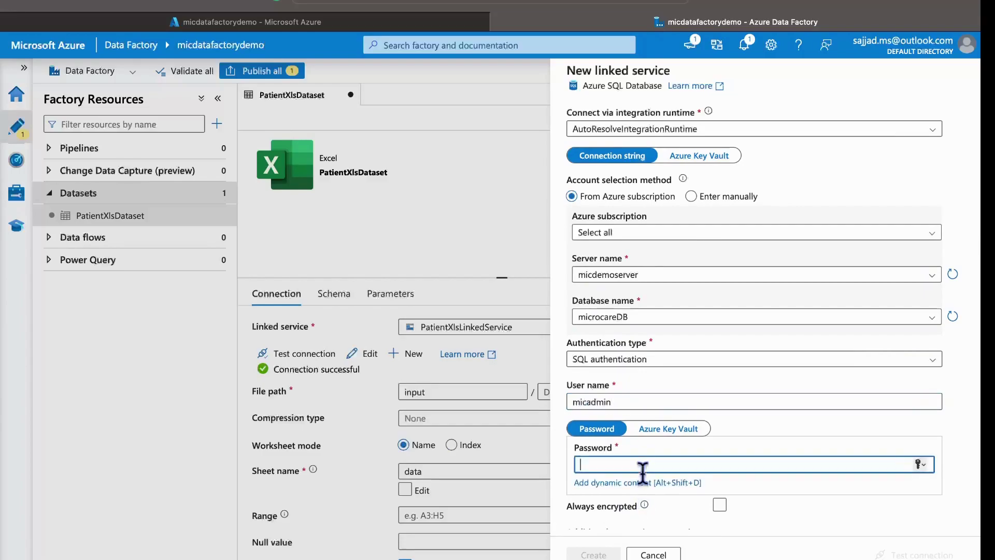
pyautogui.write('••••')
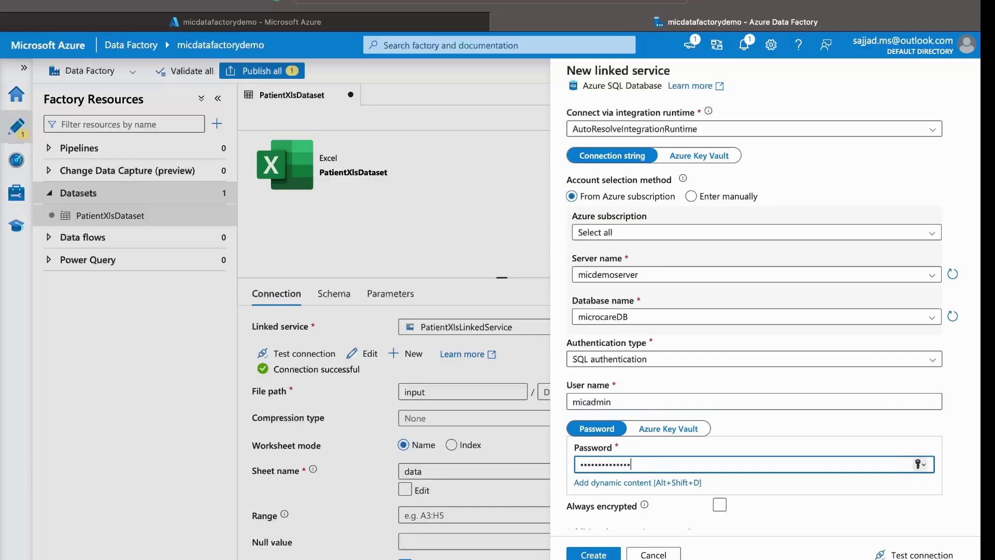
pyautogui.scroll(-2, 733, 415)
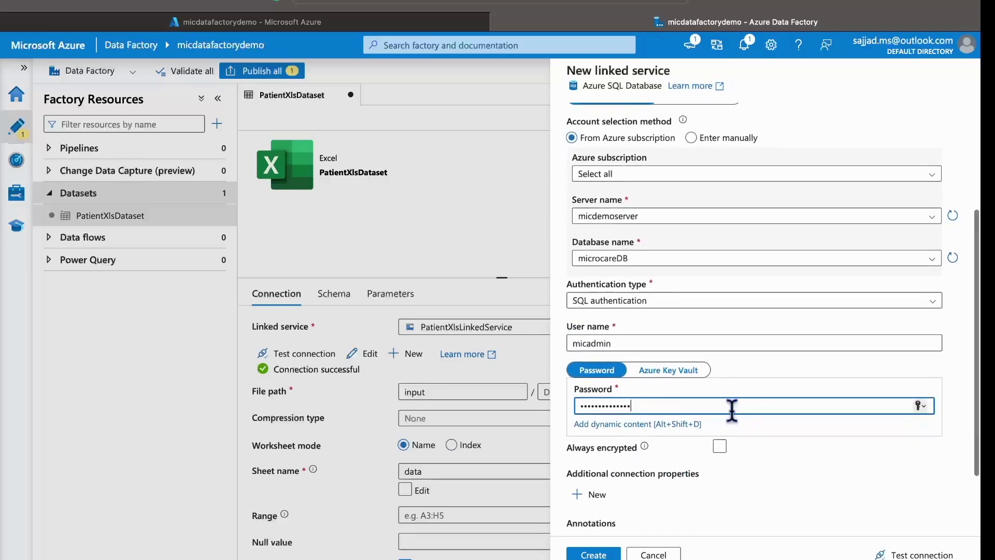
pyautogui.click(602, 554)
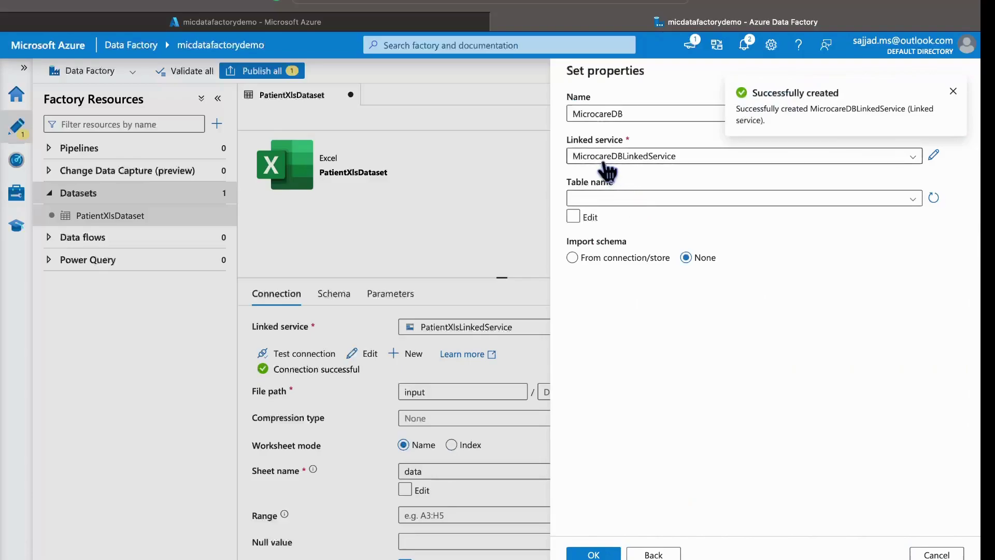
# Step: Choose the dbo.Patients table for the MicrocareDB dataset, import its schema from the connection/store, and create the dataset
pyautogui.click(913, 199)
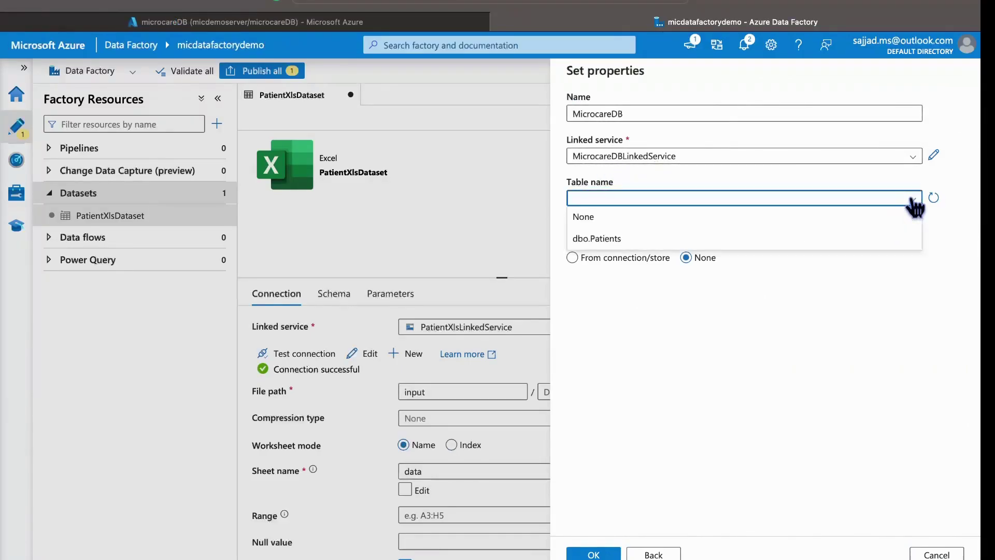
pyautogui.click(683, 240)
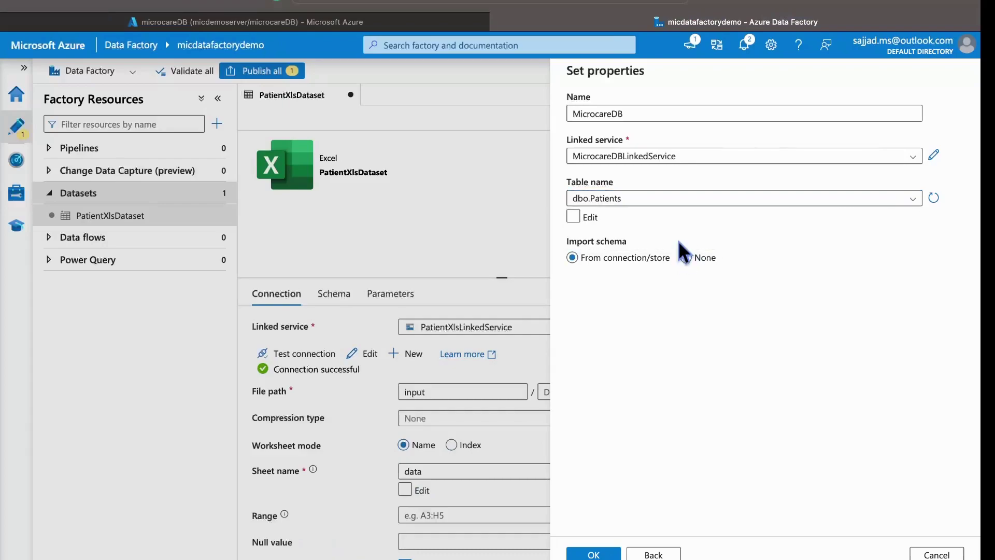
pyautogui.click(592, 554)
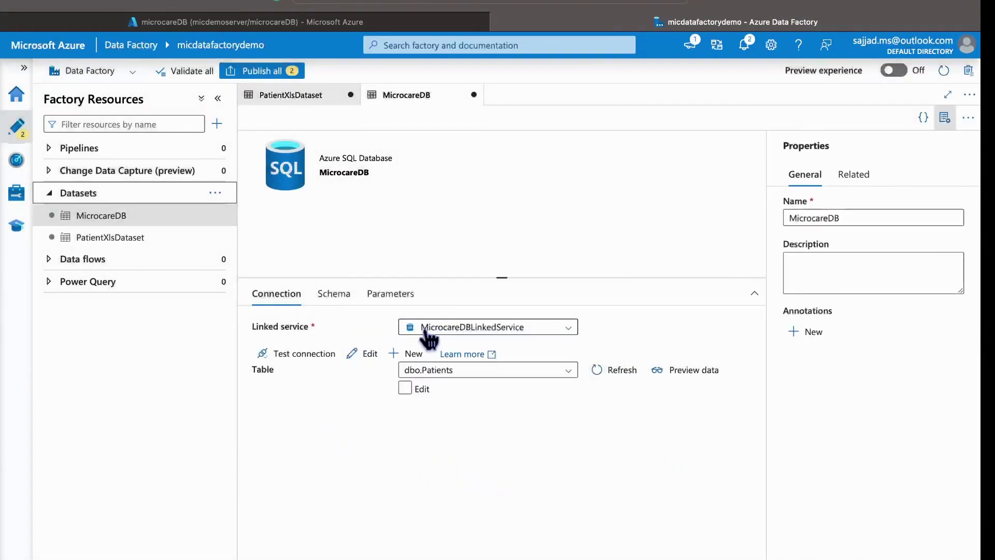
# Step: Test the MicrocareDB dataset's linked service connection and preview the data of the dbo.Patients table
pyautogui.click(305, 355)
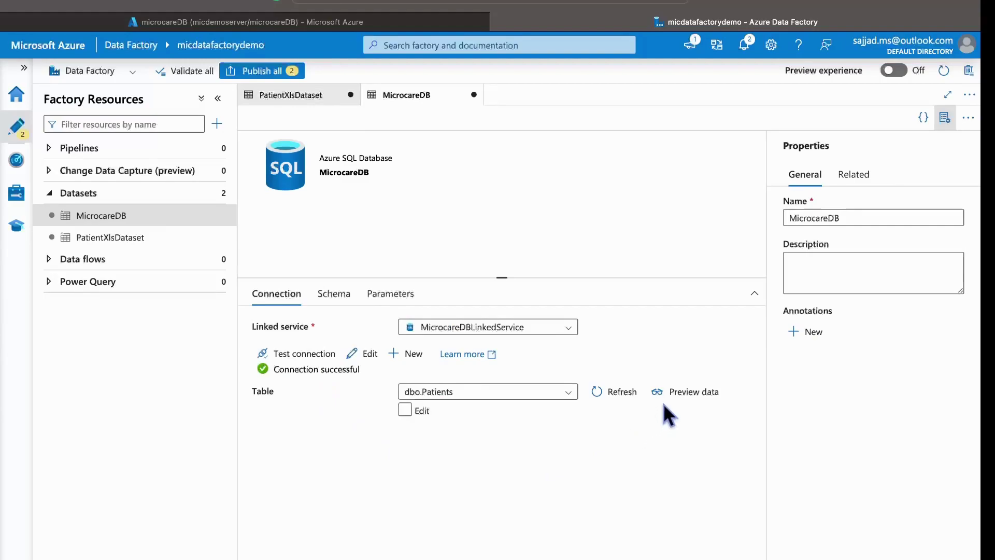
pyautogui.click(689, 394)
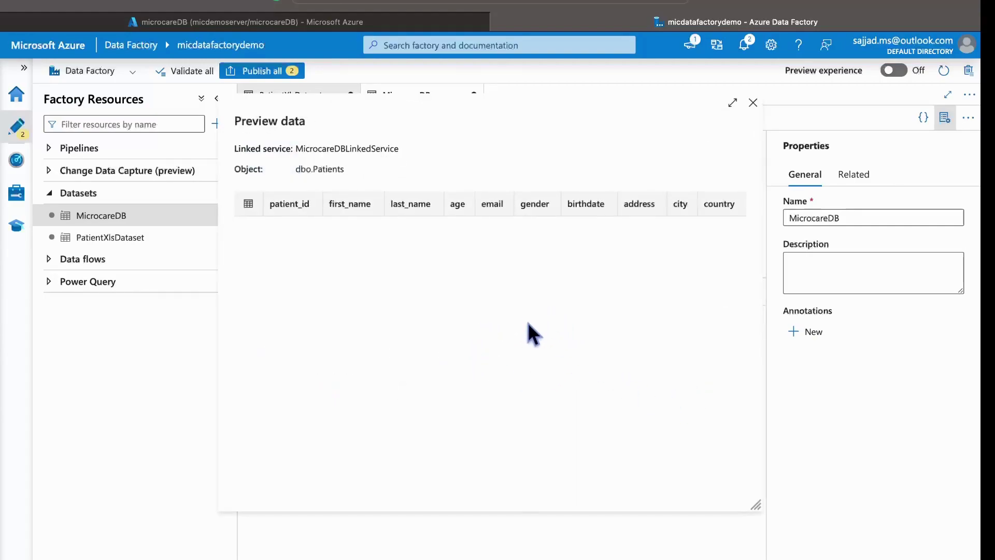
pyautogui.click(756, 107)
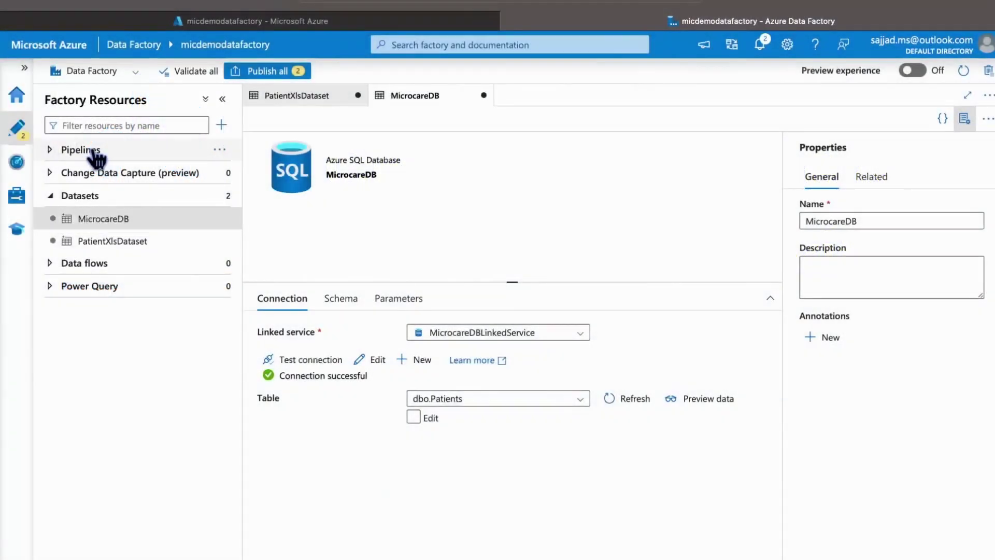
# Step: Create a new pipeline in the data factory and name it MigratePatientsPipeline
pyautogui.click(118, 151)
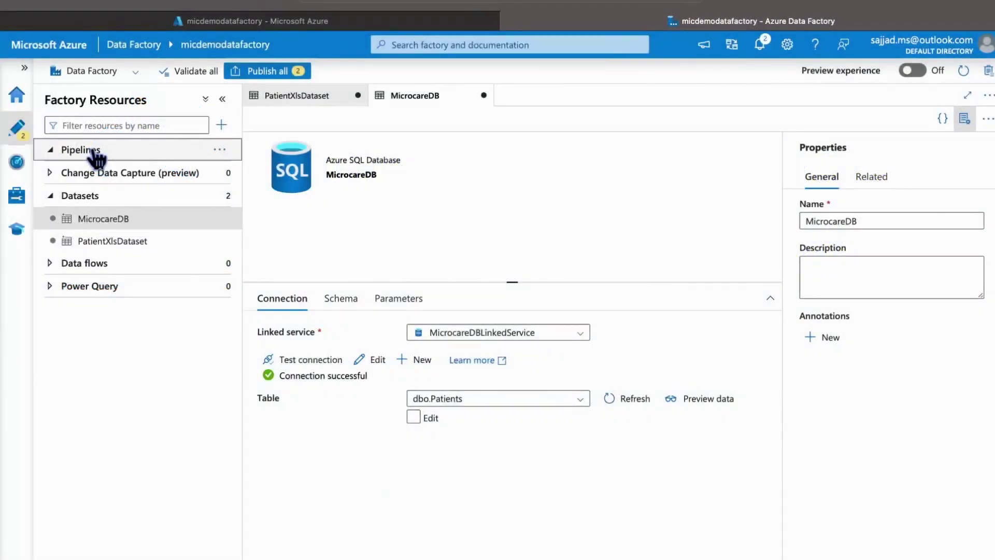
pyautogui.click(220, 149)
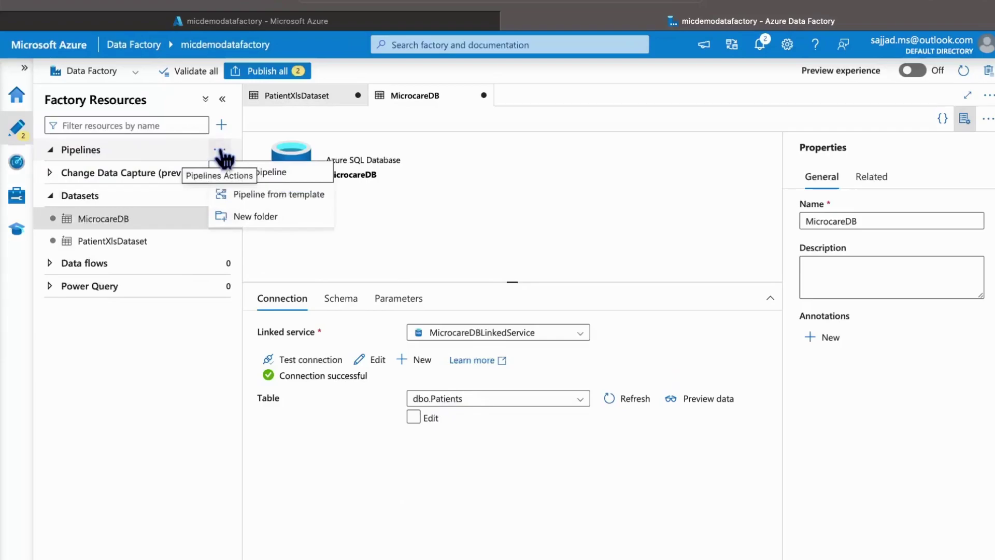
pyautogui.click(287, 173)
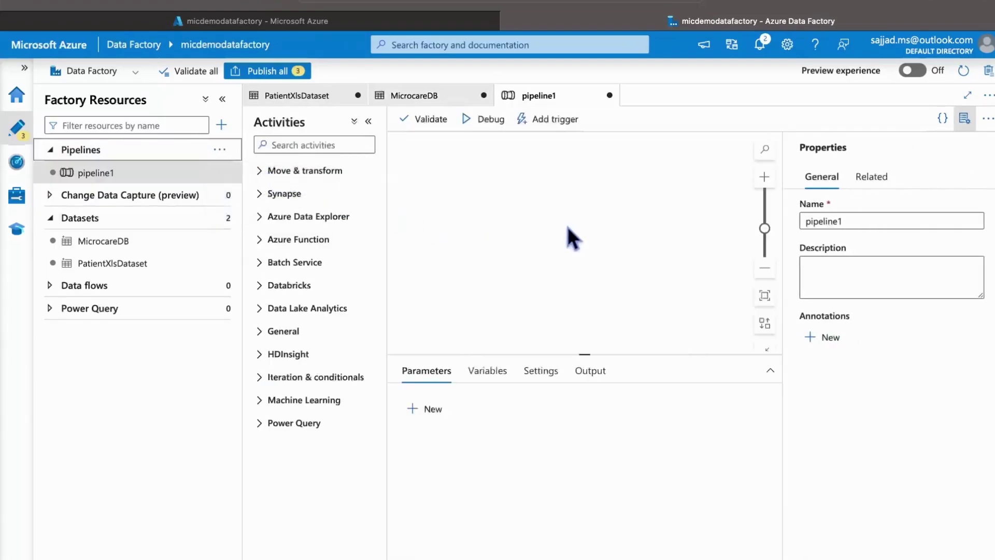
pyautogui.doubleClick(856, 221)
pyautogui.write('Mig')
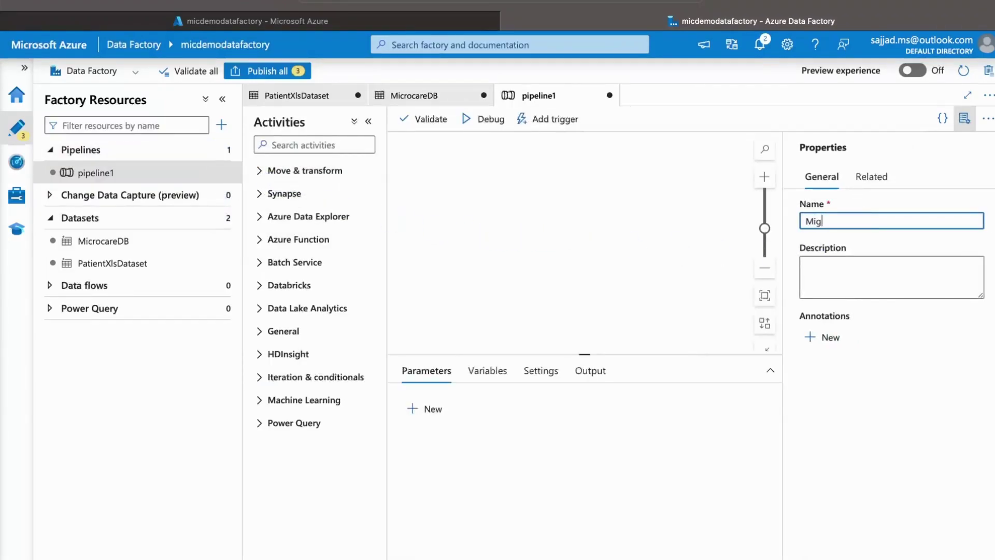
pyautogui.write('ratePatientsPipelin')
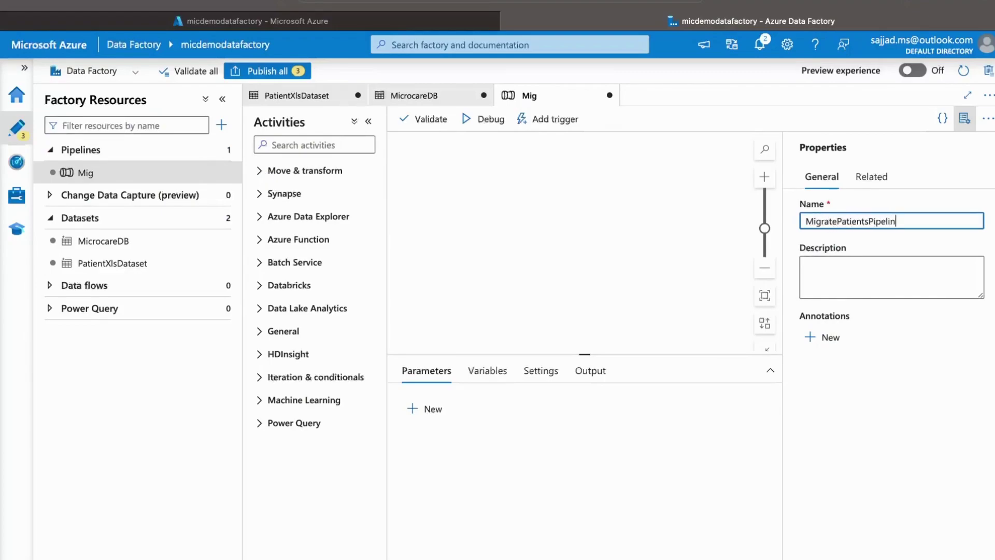
pyautogui.write('e')
pyautogui.click(646, 235)
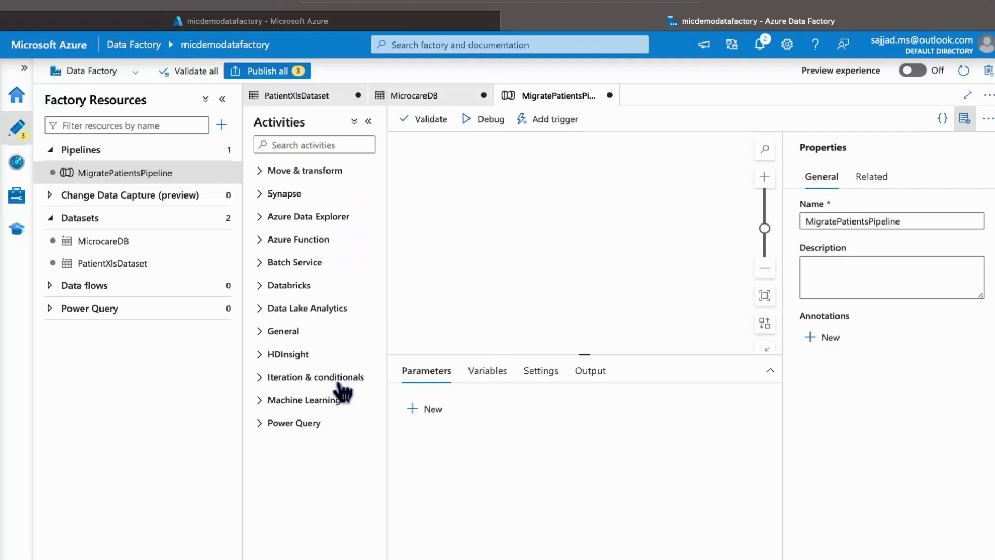
# Step: Add a Copy data activity to the pipeline and name it MigratePatientCopyDataActivity
pyautogui.click(263, 174)
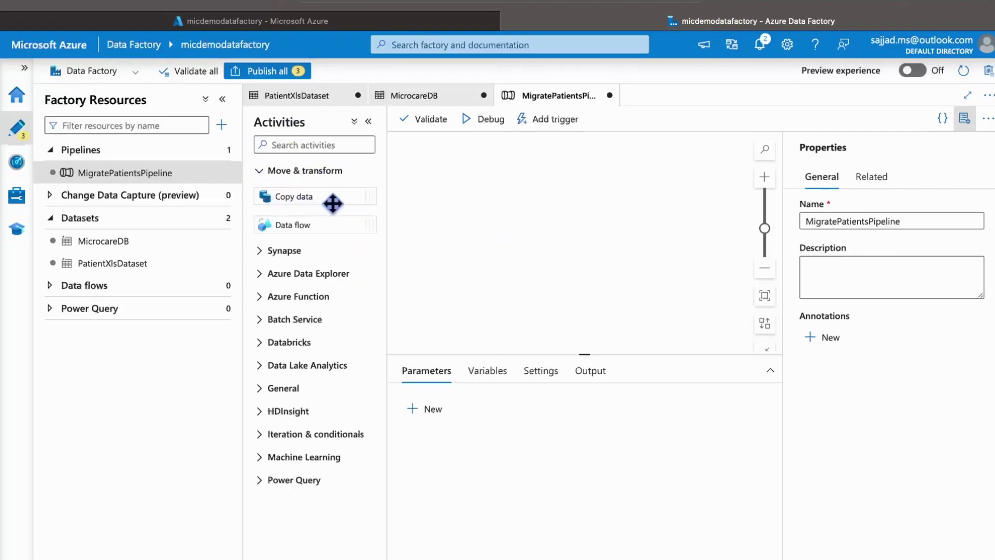
pyautogui.moveTo(546, 189); pyautogui.dragTo(546, 192)
pyautogui.doubleClick(539, 195)
pyautogui.press('BackSpace')
pyautogui.write('MigratePatie')
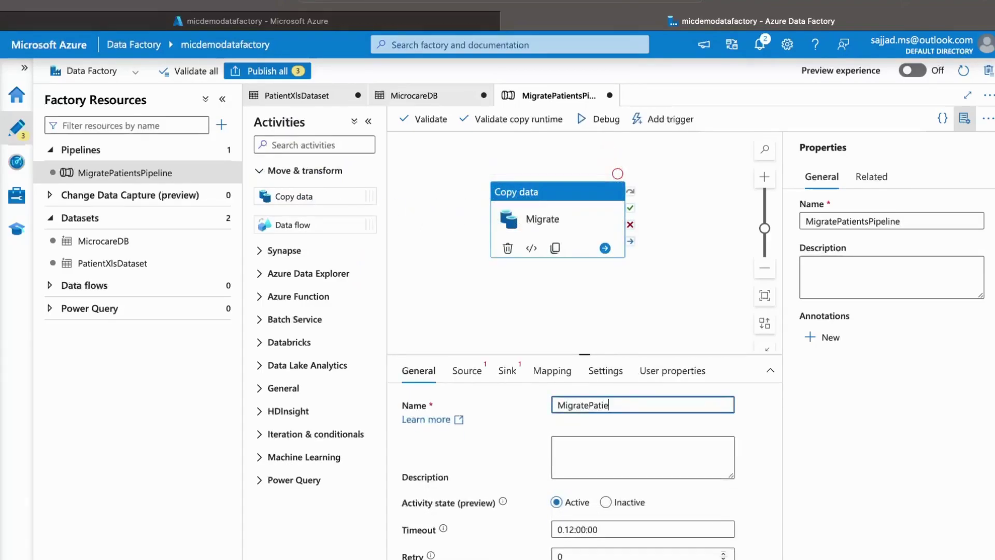
pyautogui.write('ntCopyDataActivity')
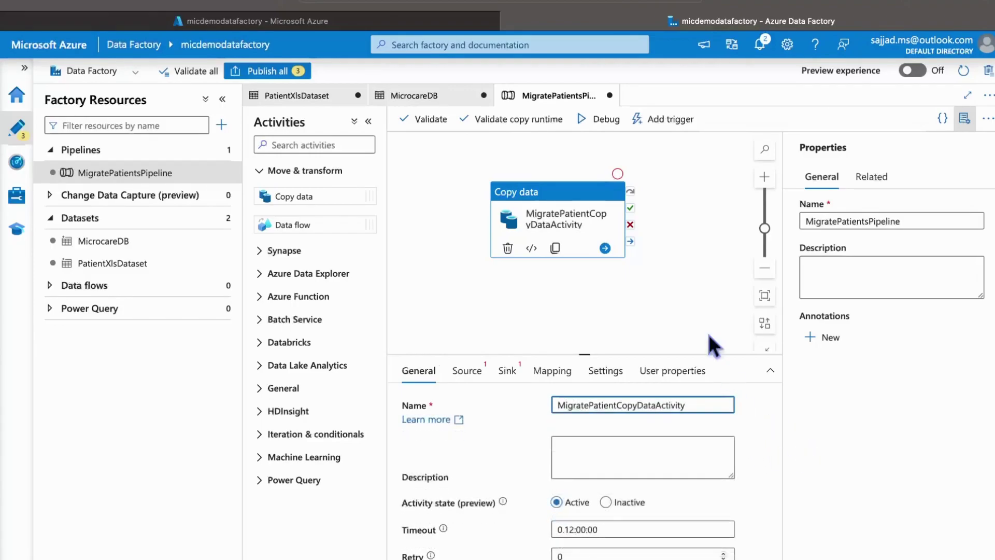
# Step: Set PatientXlsDataset as the copy activity's source dataset and MicrocareDB as its sink dataset, keeping the Insert write behavior
pyautogui.click(467, 371)
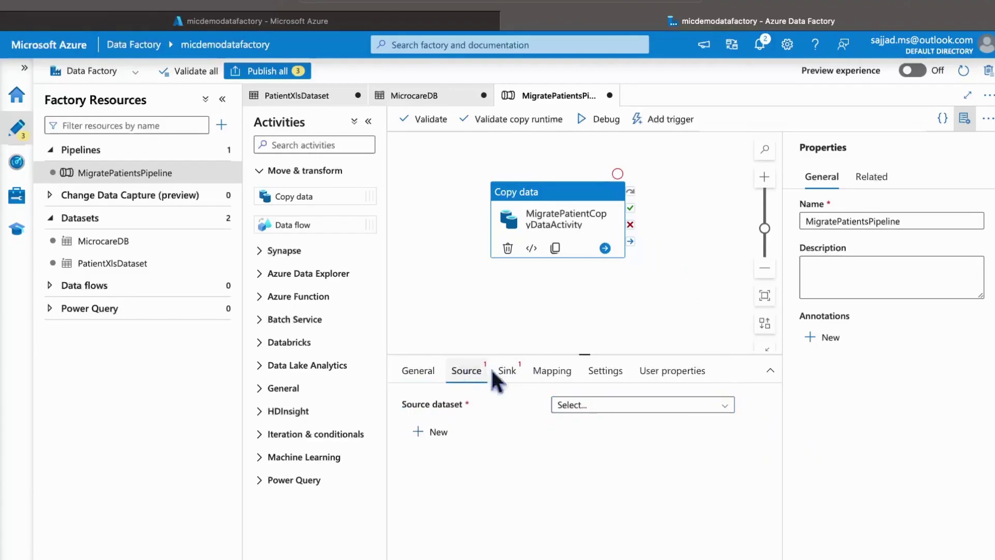
pyautogui.click(598, 410)
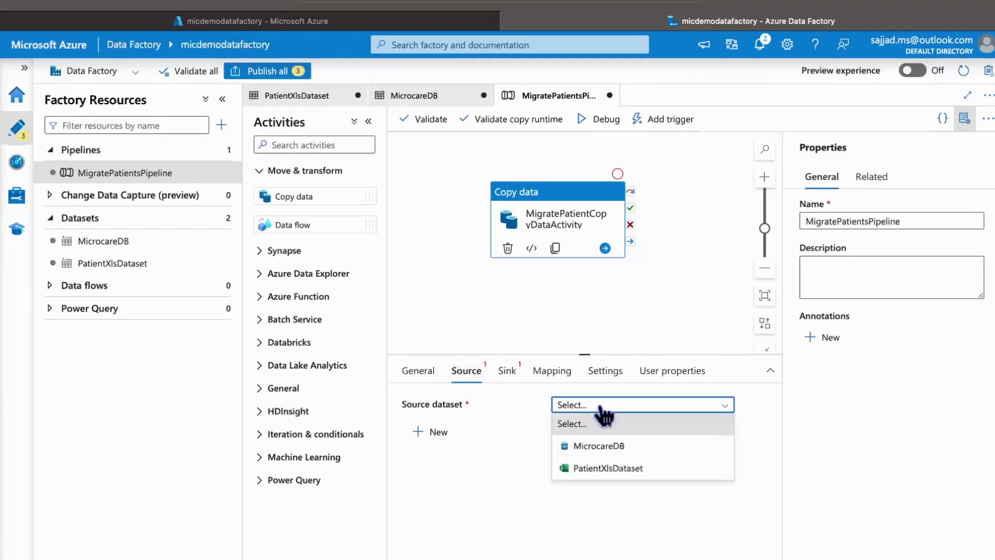
pyautogui.click(602, 468)
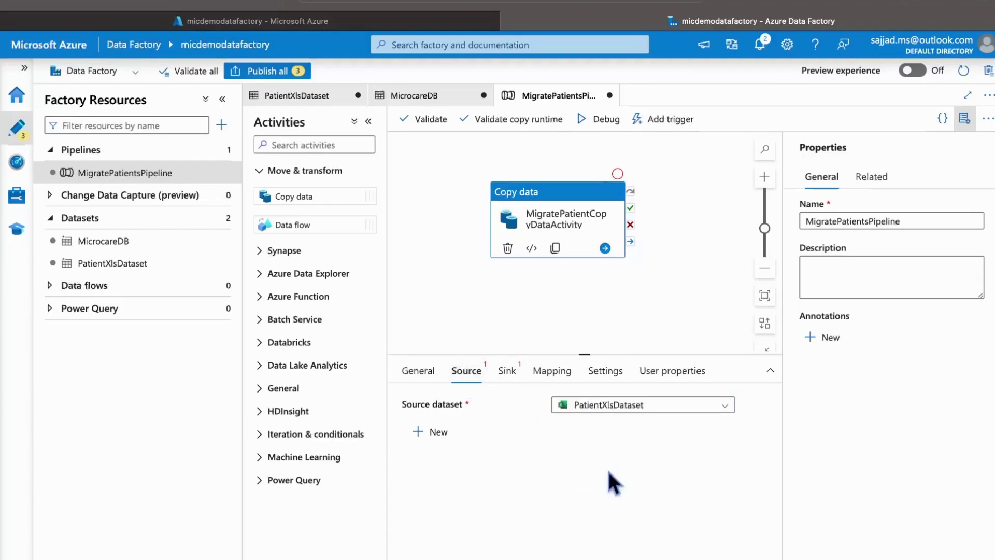
pyautogui.click(511, 372)
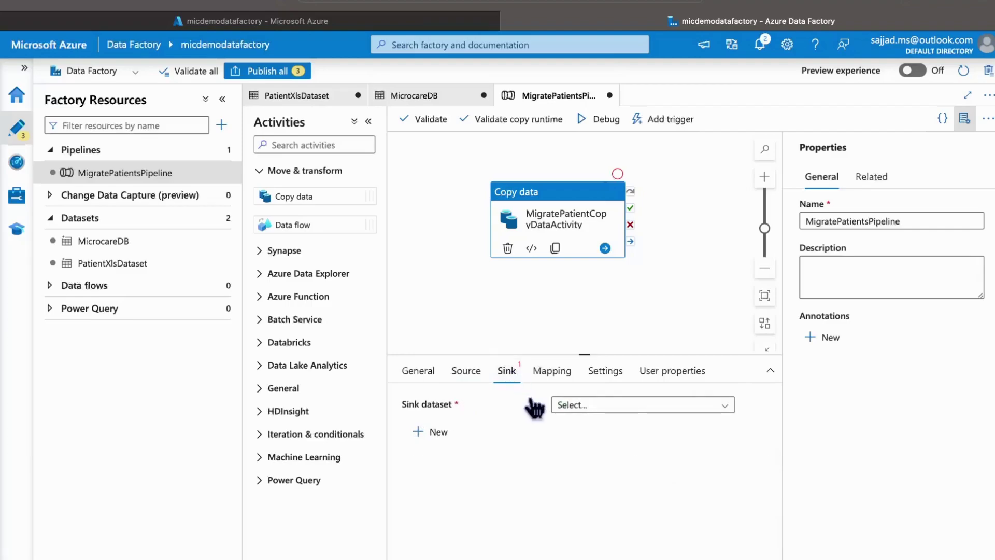
pyautogui.click(604, 407)
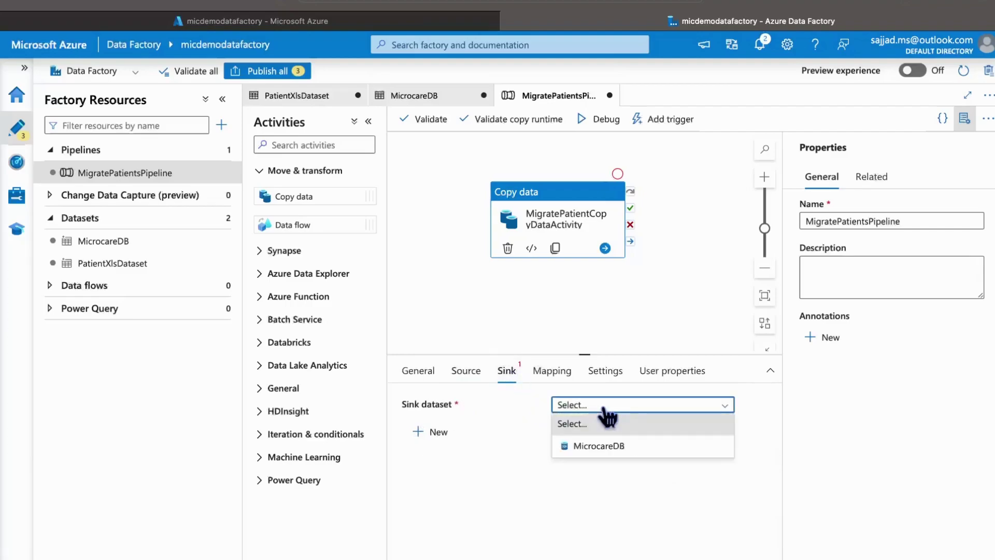
pyautogui.click(598, 447)
pyautogui.scroll(-1, 726, 434)
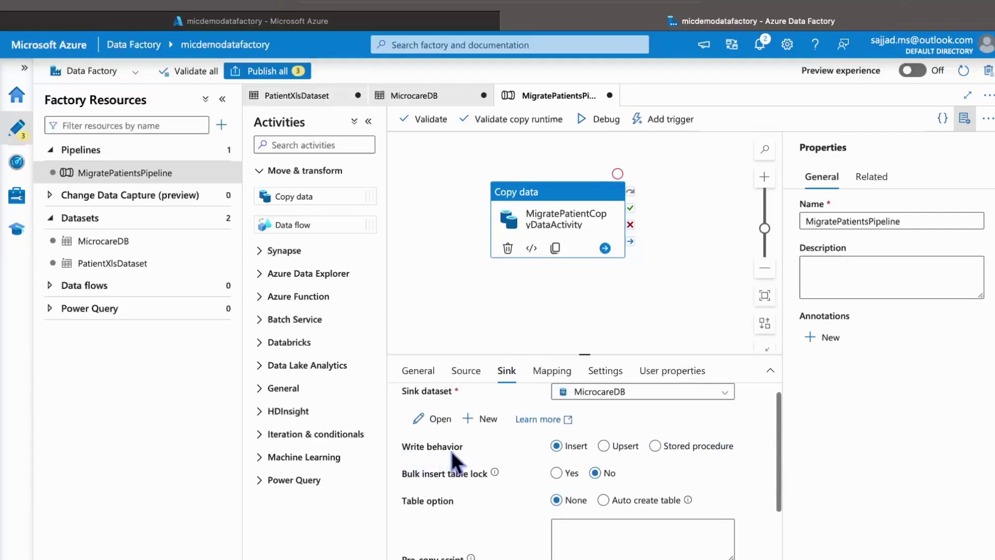
pyautogui.moveTo(572, 449)
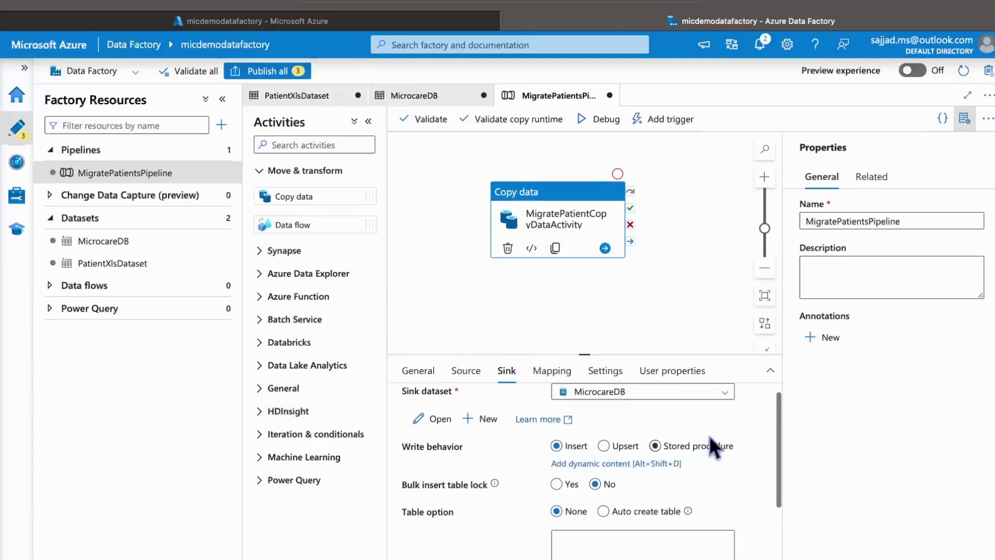
# Step: Review the copy activity's mapping, settings and user properties
pyautogui.click(552, 371)
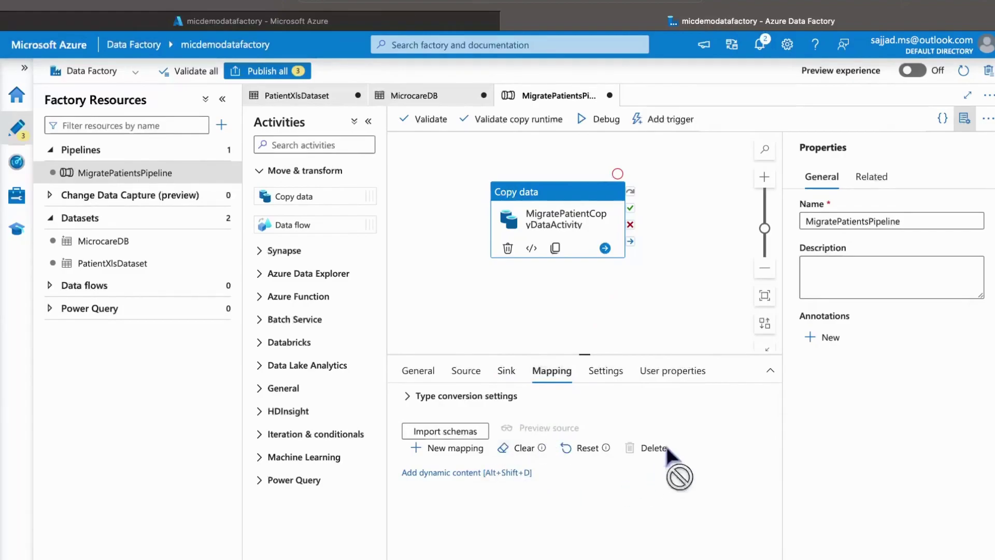
pyautogui.click(611, 373)
pyautogui.click(678, 375)
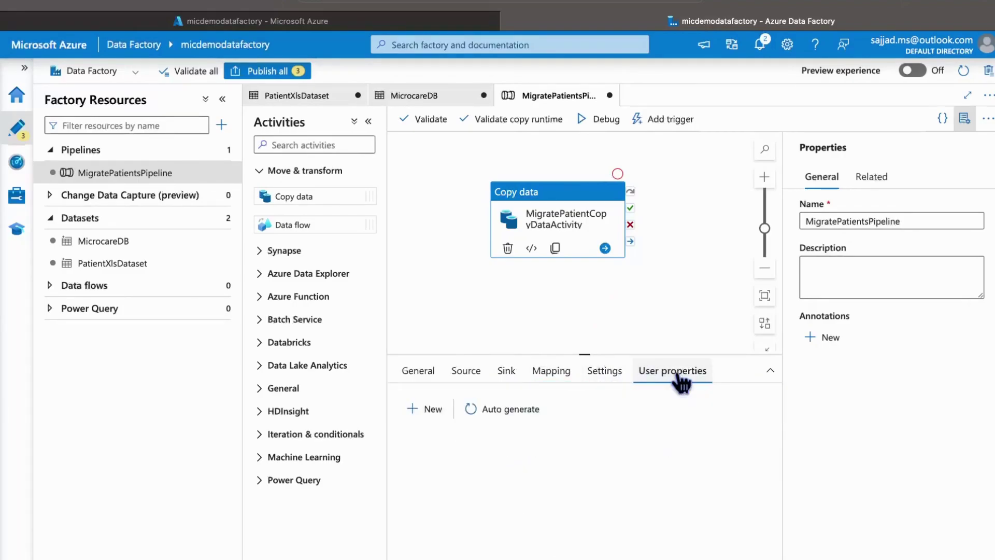
pyautogui.click(552, 372)
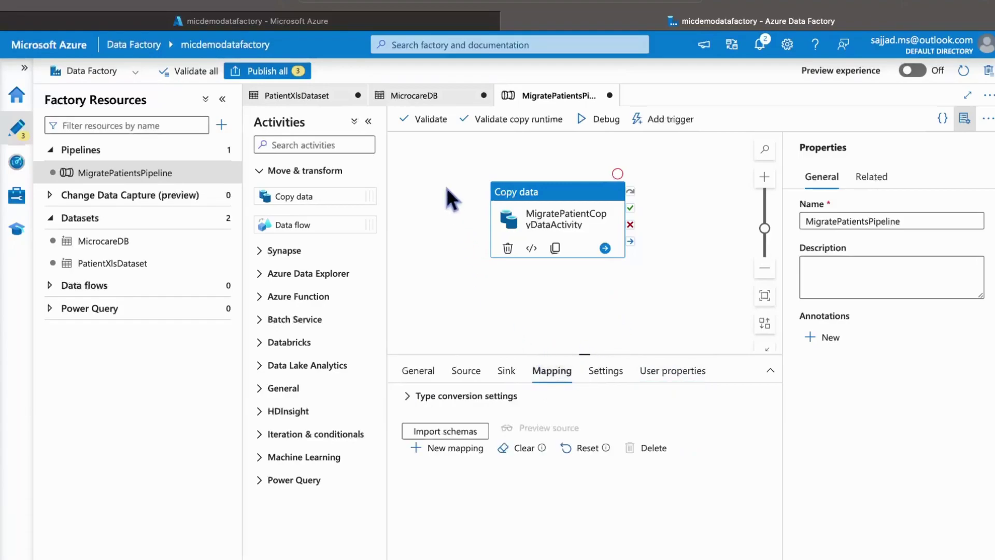
# Step: Validate MigratePatientsPipeline and start a debug run of it
pyautogui.click(430, 123)
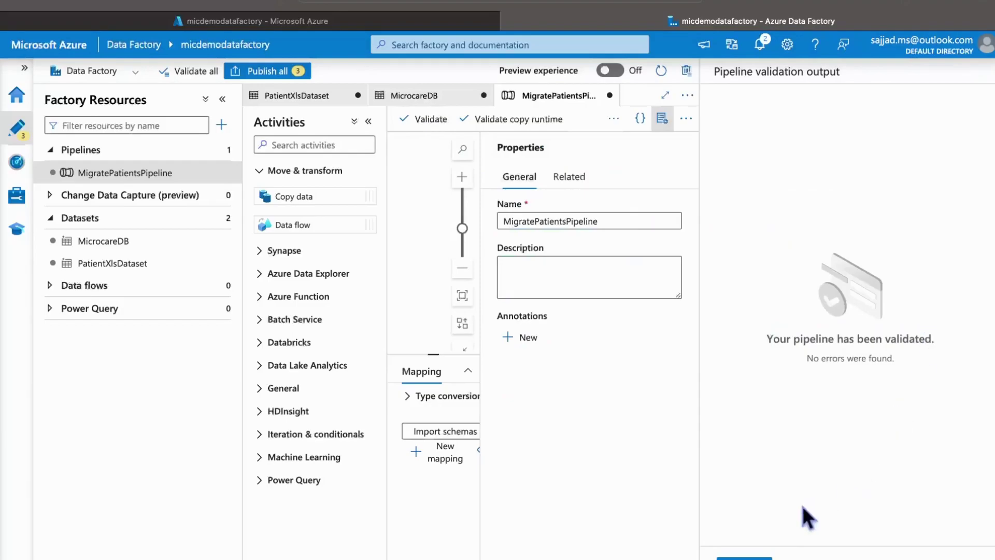
pyautogui.press('Escape')
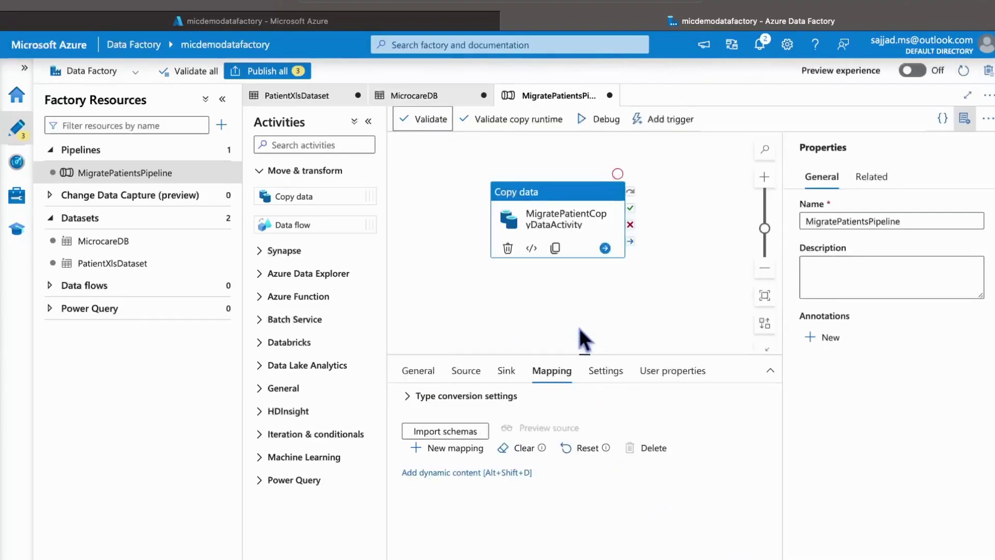
pyautogui.click(602, 121)
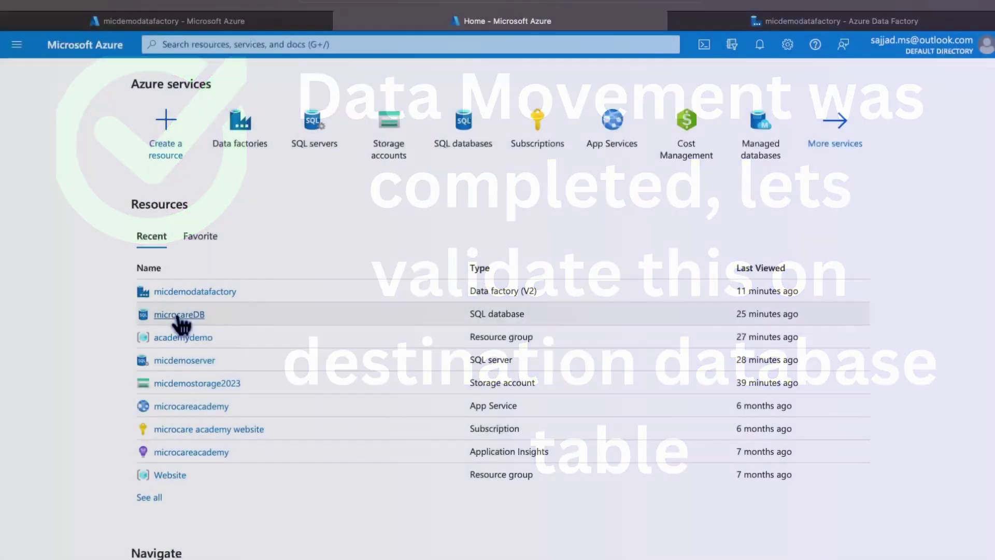
# Step: Open the query editor of the microcareDB database in the Azure portal and log in with the SQL server password
pyautogui.click(175, 259)
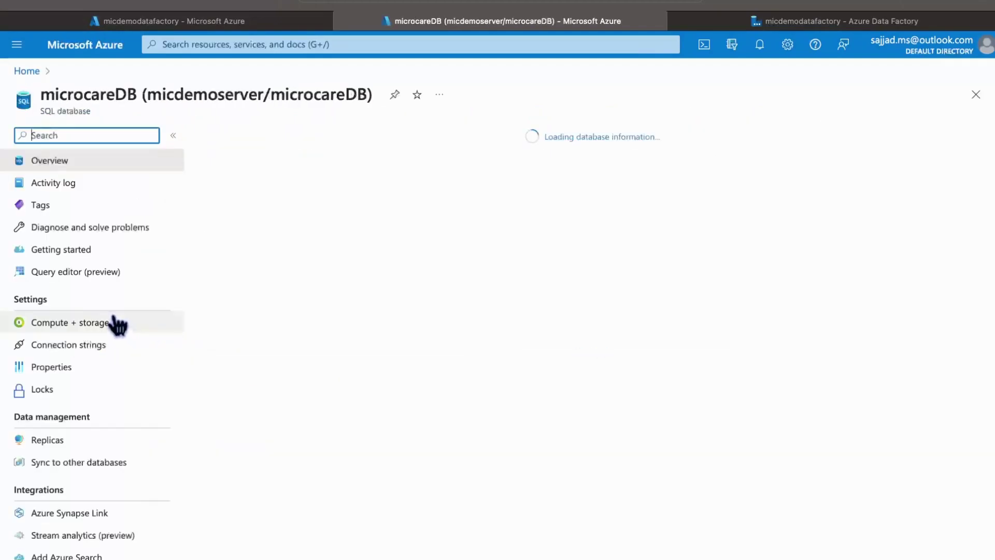
pyautogui.click(73, 272)
pyautogui.click(438, 389)
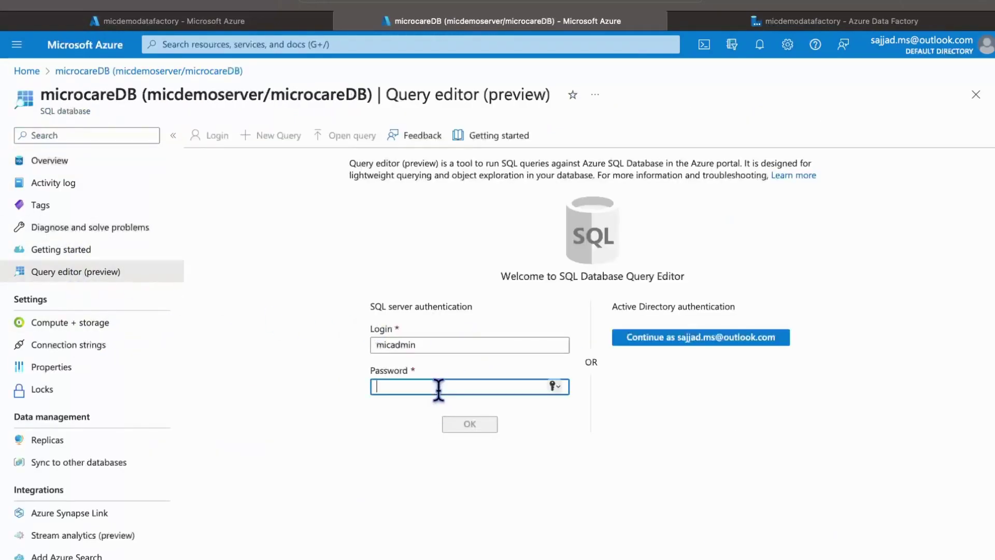
pyautogui.write('•••••••')
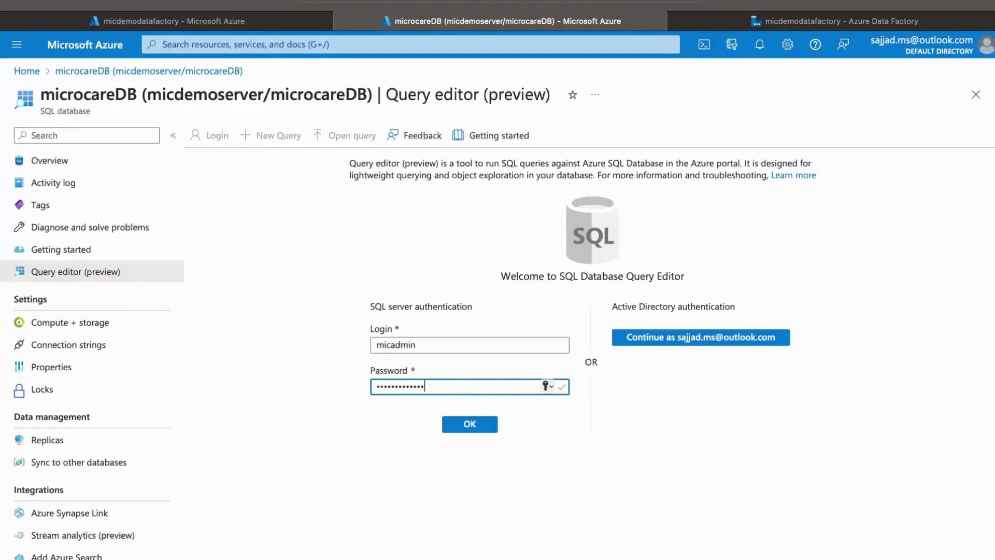
pyautogui.write('••••••')
pyautogui.press('Return')
# Step: Run the query "select * from [dbo].[Patients]" and look through the returned patient rows
pyautogui.write('select * from [dbo].[Patients]')
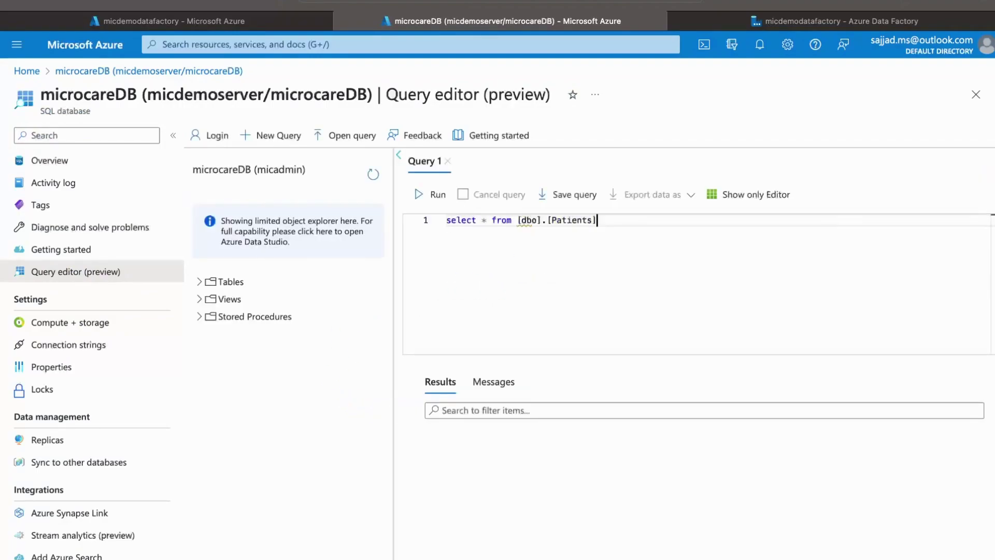
pyautogui.scroll(-3, 660, 450)
pyautogui.scroll(-5, 660, 451)
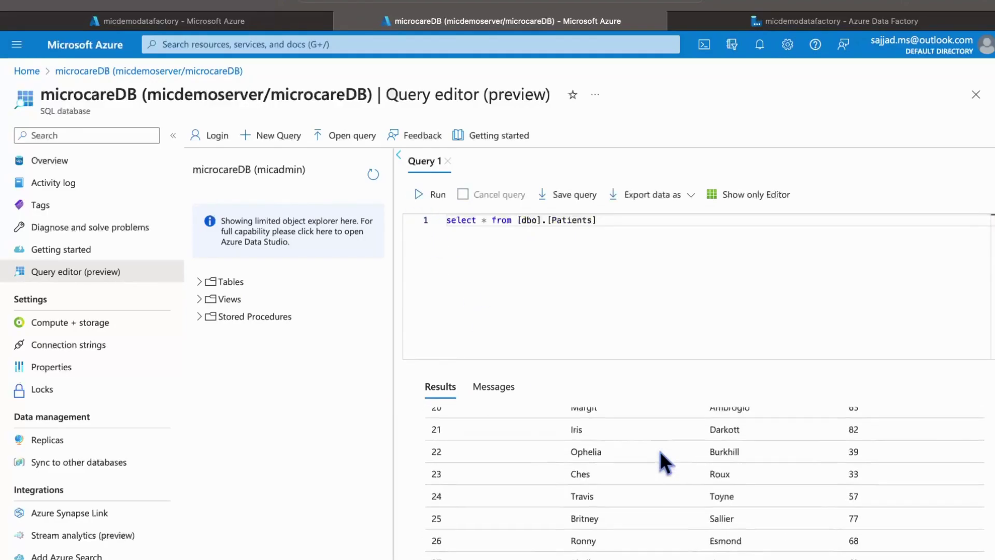
# Step: Change the query to "select count(*) from [dbo].[Patients]" and run it to count the patient rows
pyautogui.click(487, 220)
pyautogui.press('BackSpace')
pyautogui.write('count(*)')
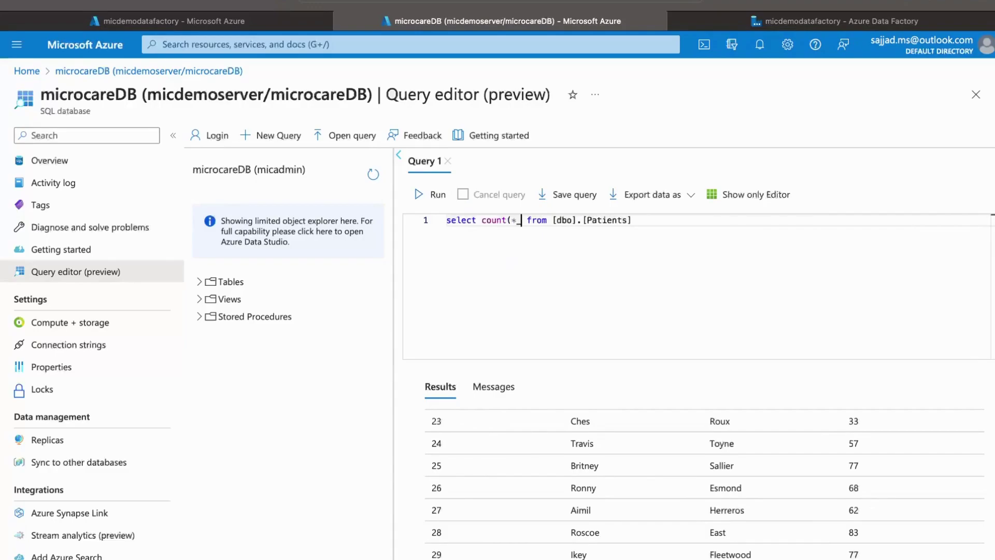
pyautogui.click(422, 195)
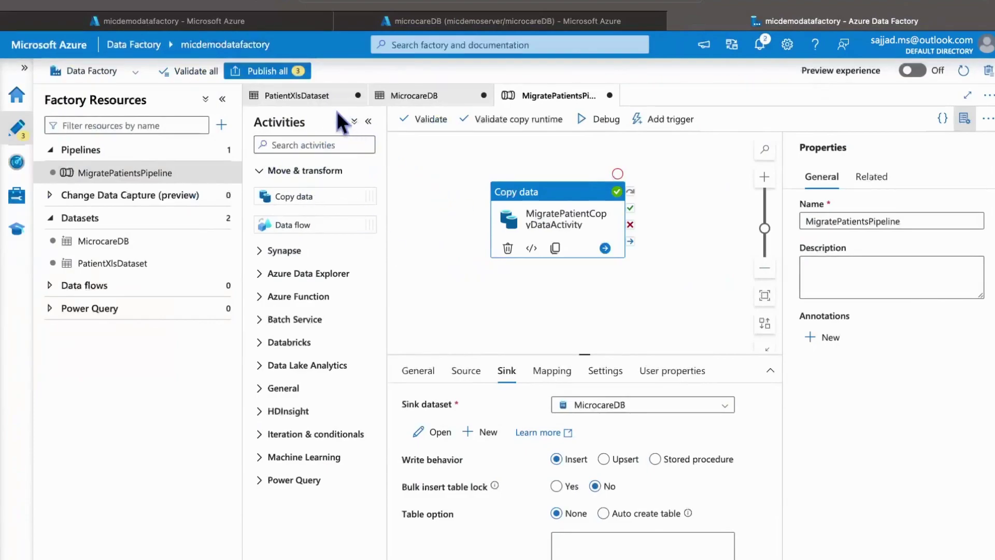
# Step: Publish all pending pipeline and dataset changes in Azure Data Factory and return to the data factory's home page
pyautogui.click(280, 73)
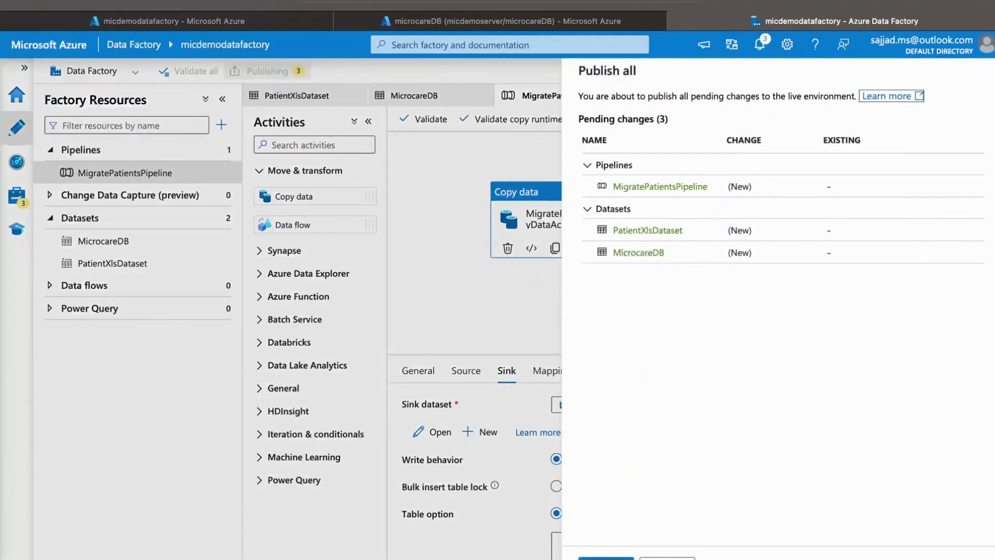
pyautogui.click(606, 558)
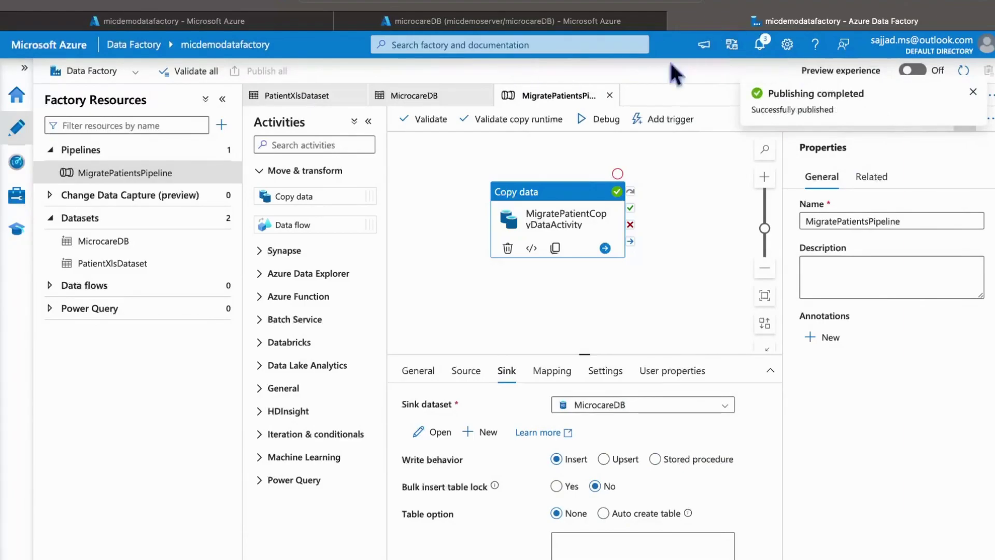
pyautogui.click(17, 100)
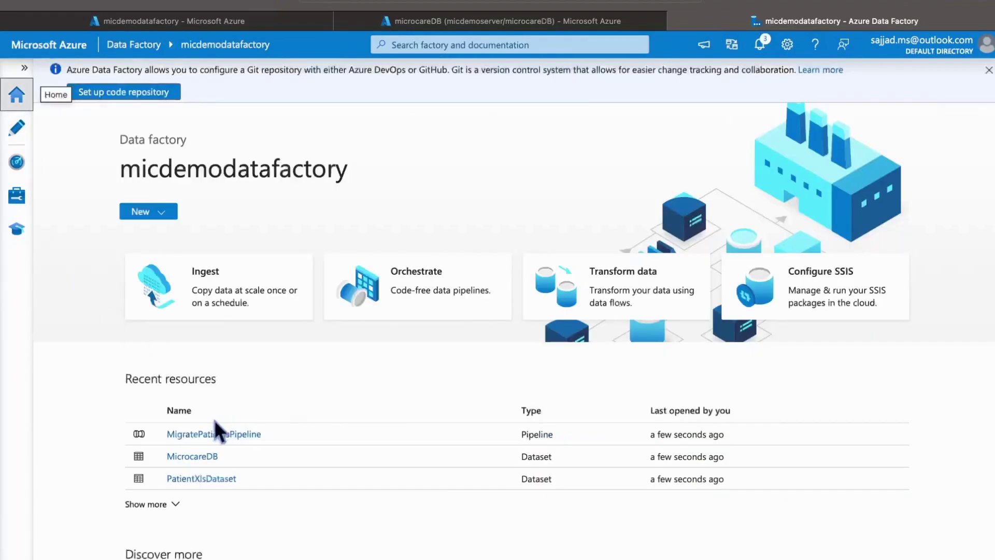